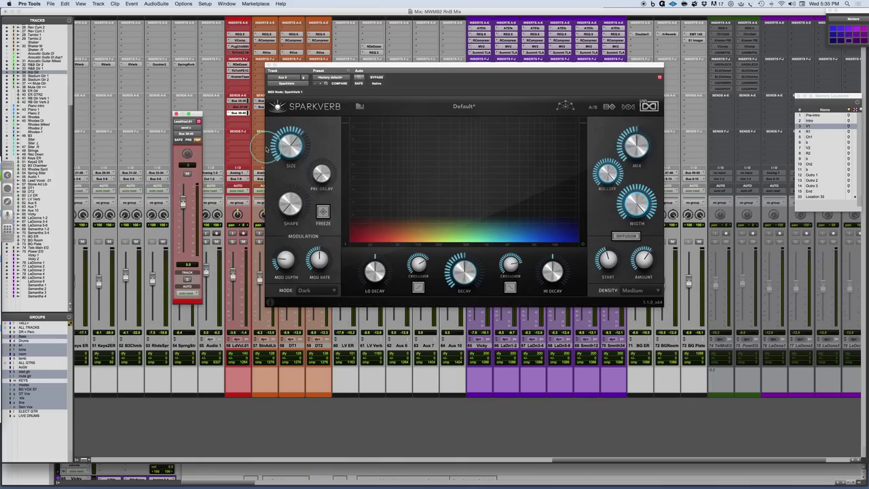
Review SparkVerb's Size, Pre-Delay, Shape and Freeze controls and check the available modulation modes
mouse_move(290, 149)
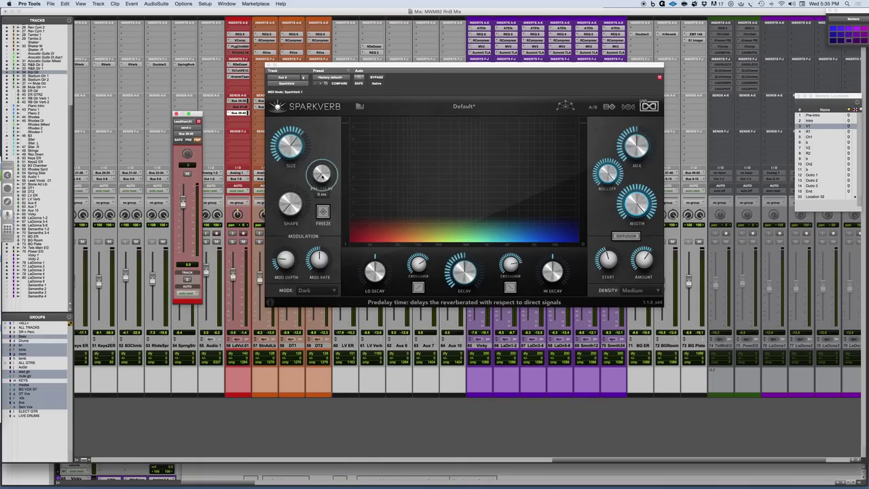
mouse_move(291, 213)
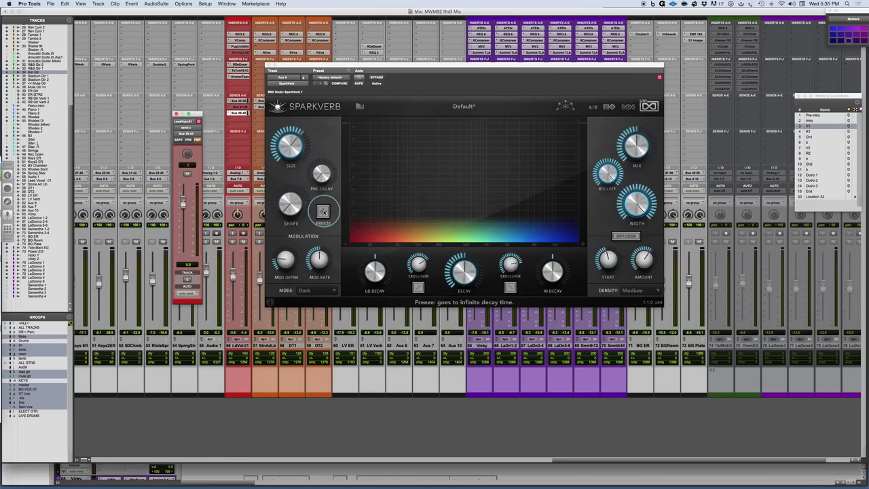
click(333, 291)
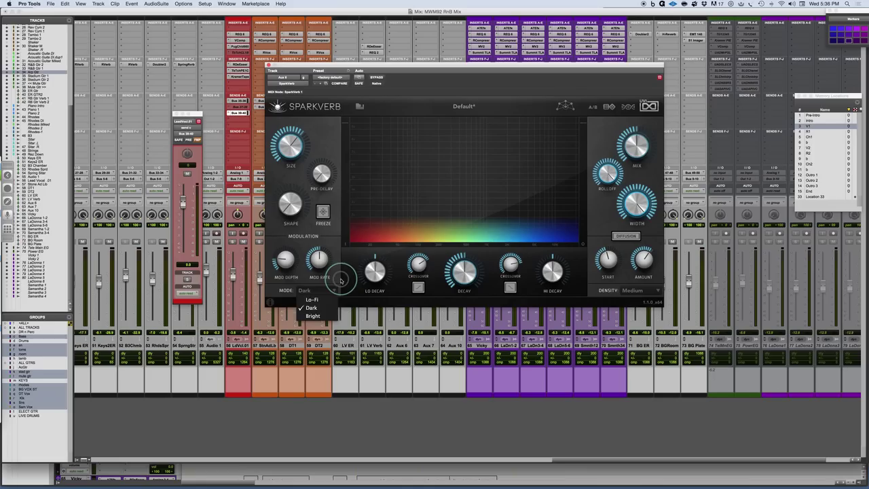
click(341, 280)
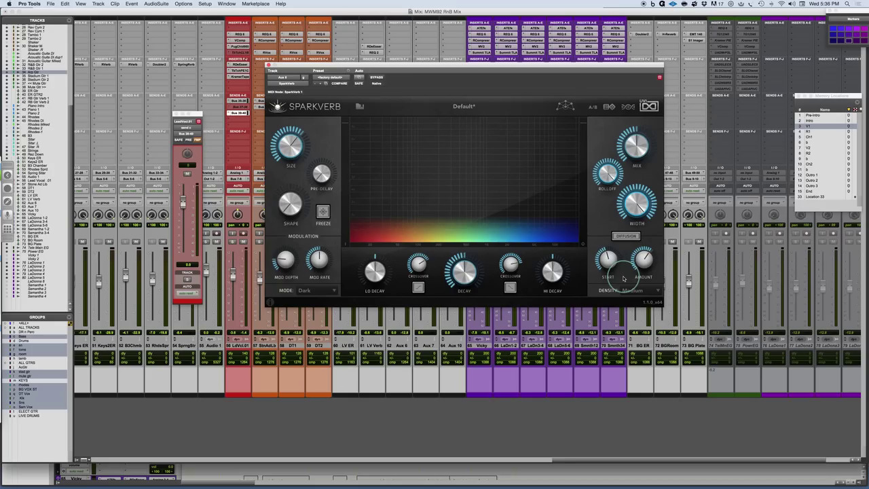
Raise SparkVerb's Mix to fully wet
drag(625, 100, 623, 72)
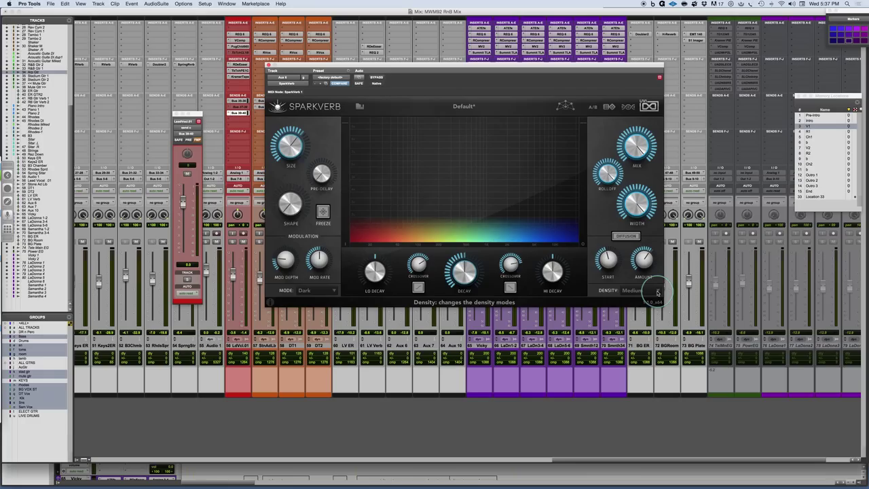
Browse SparkVerb's factory preset categories, including the Vocal presets
click(360, 106)
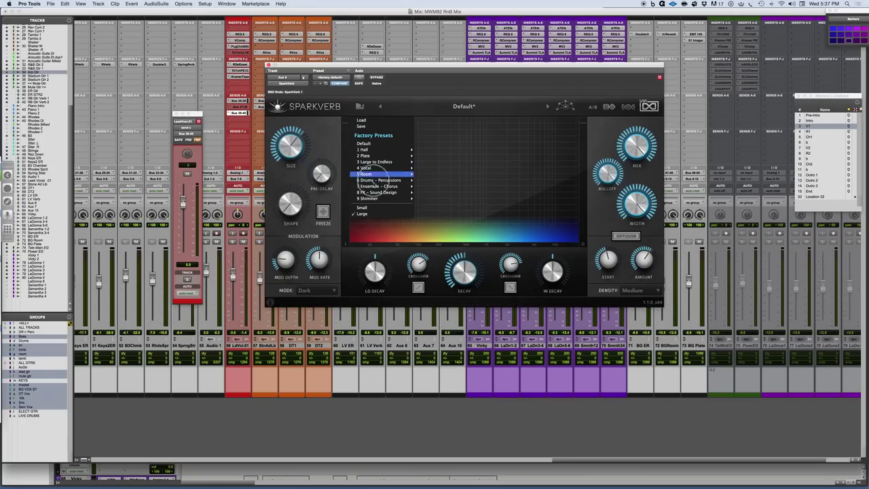
mouse_move(377, 199)
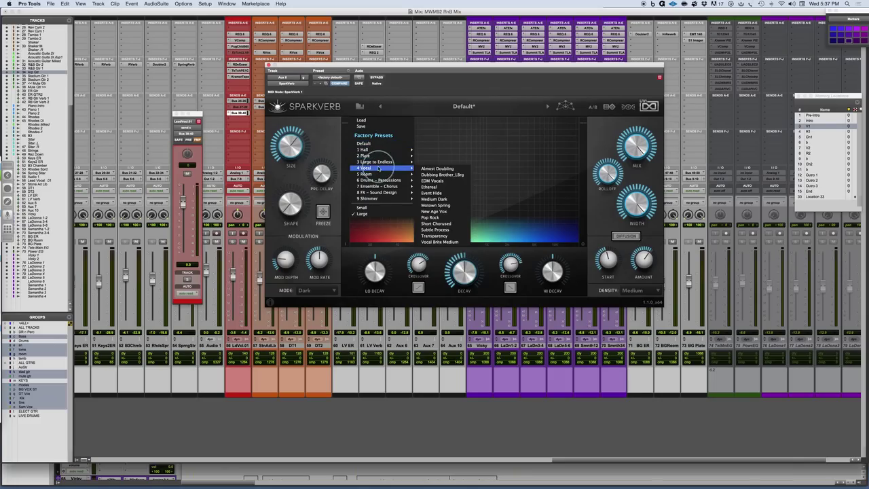
mouse_move(375, 162)
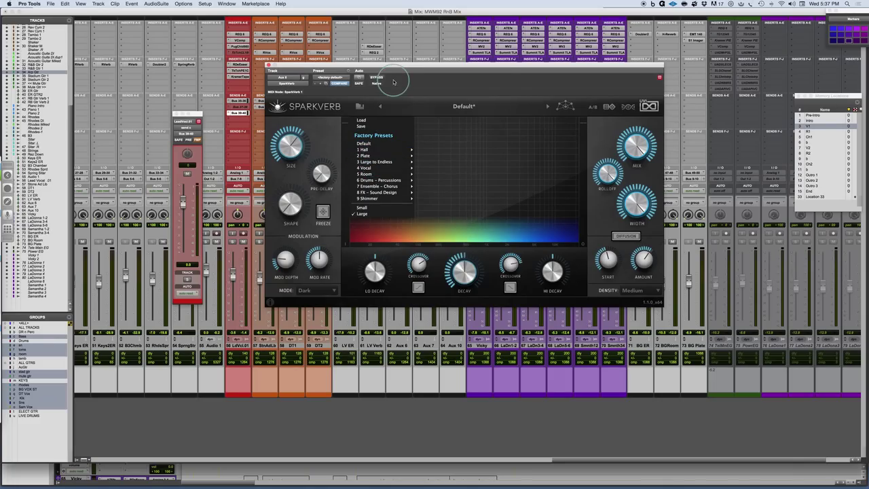
Examine the map of presets in the Preset Voyager, showing and hiding it over the decay display
click(565, 106)
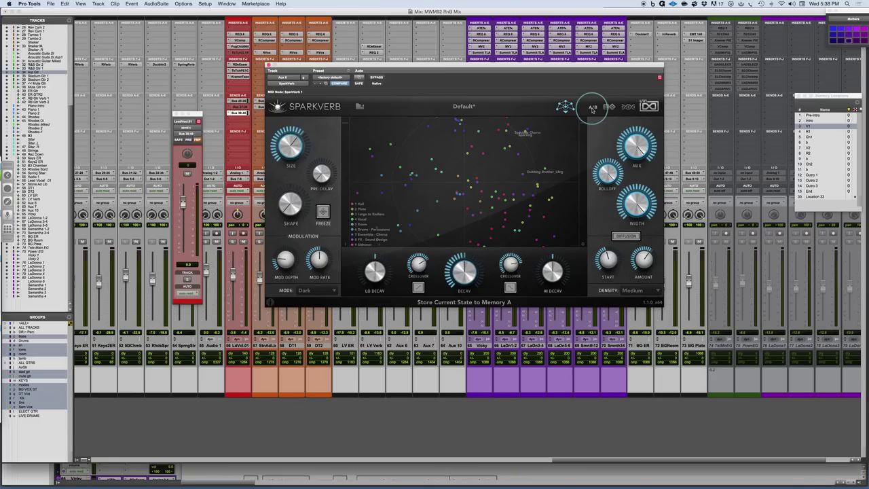
click(566, 111)
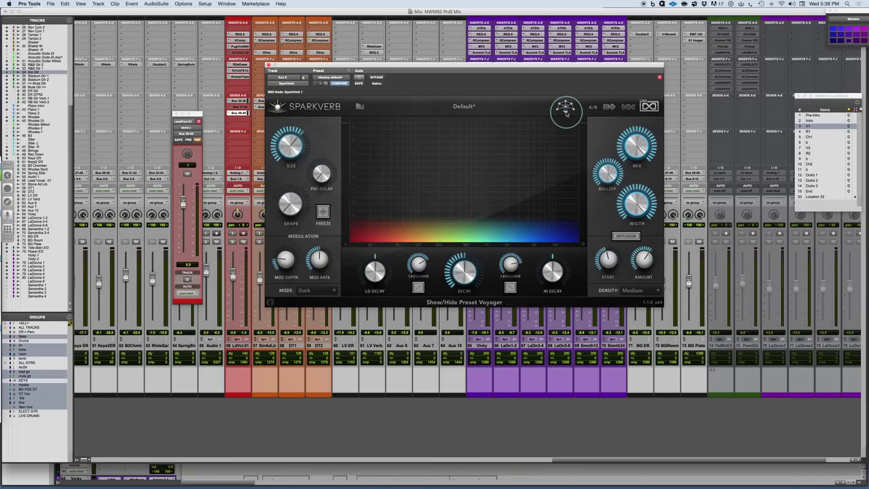
click(566, 111)
click(566, 111)
click(566, 111)
click(566, 110)
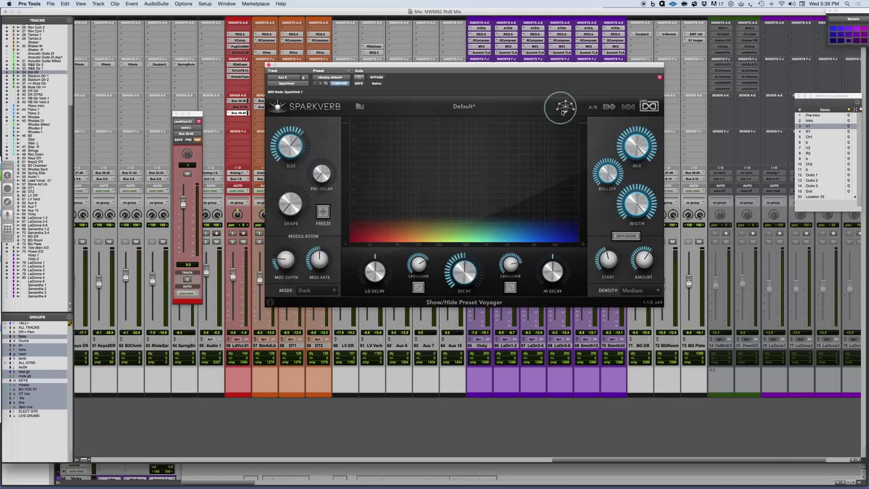
click(567, 111)
click(567, 111)
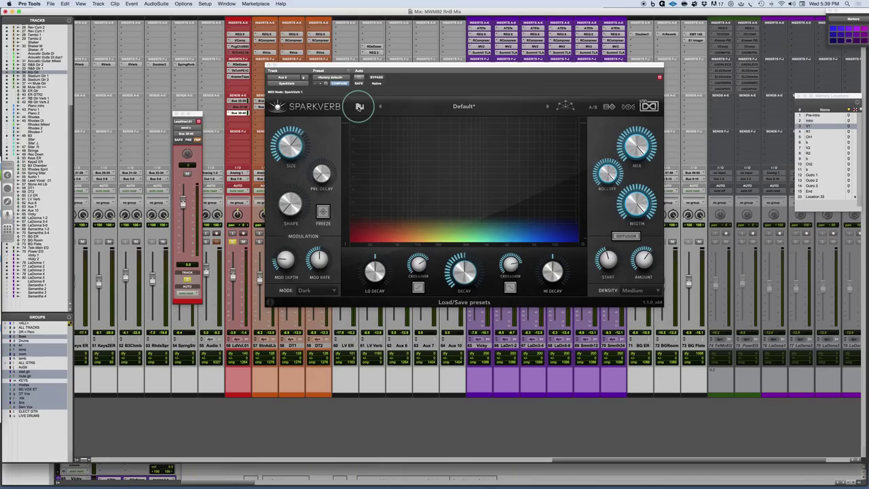
Load the Plate Attitude preset from the Plate factory presets
click(360, 107)
mouse_move(378, 151)
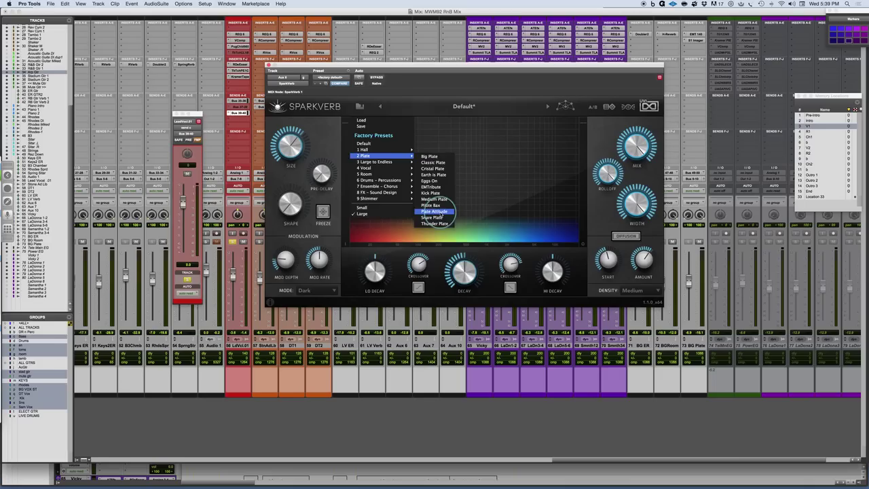
click(435, 211)
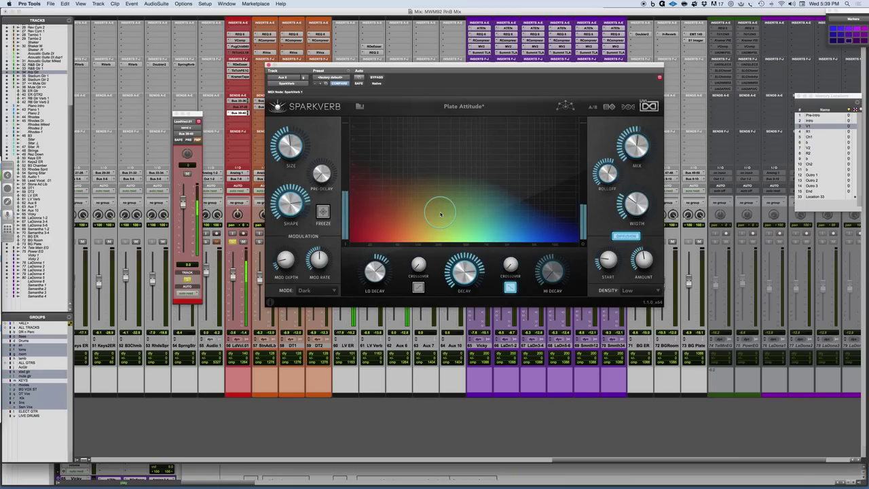
Set the reverb's Mix to 100% and lock the Mix parameter
drag(631, 148, 625, 98)
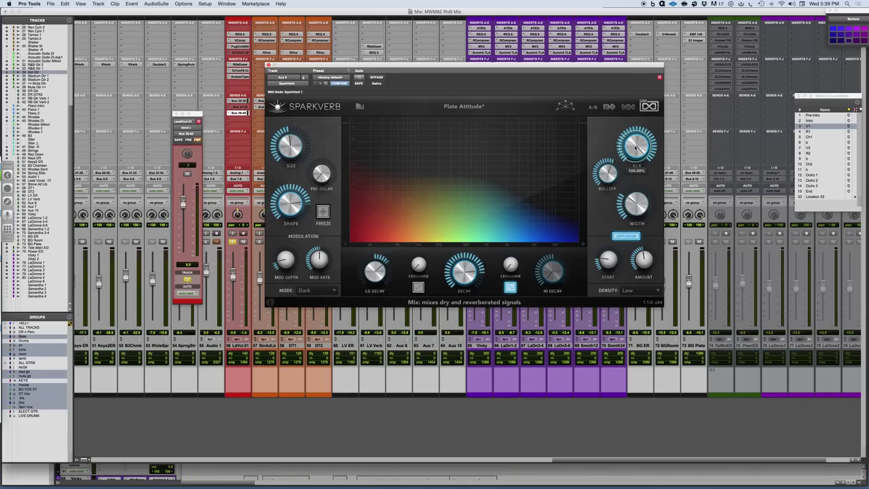
right_click(637, 149)
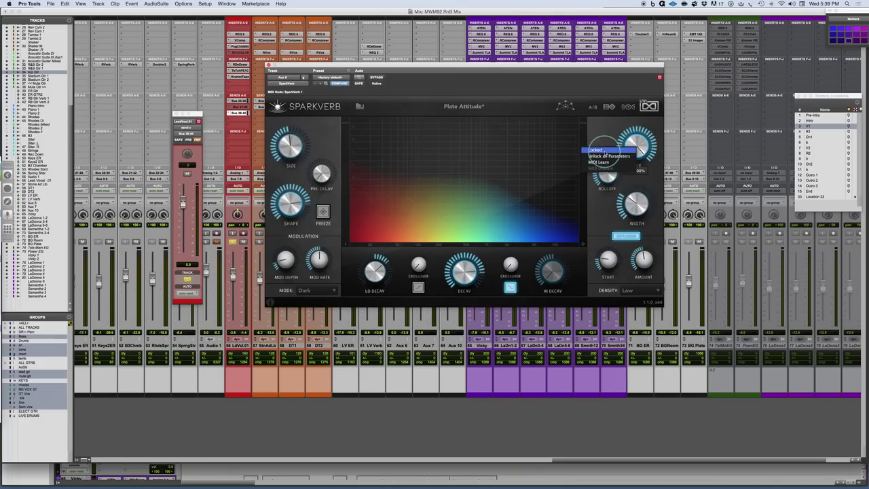
click(604, 150)
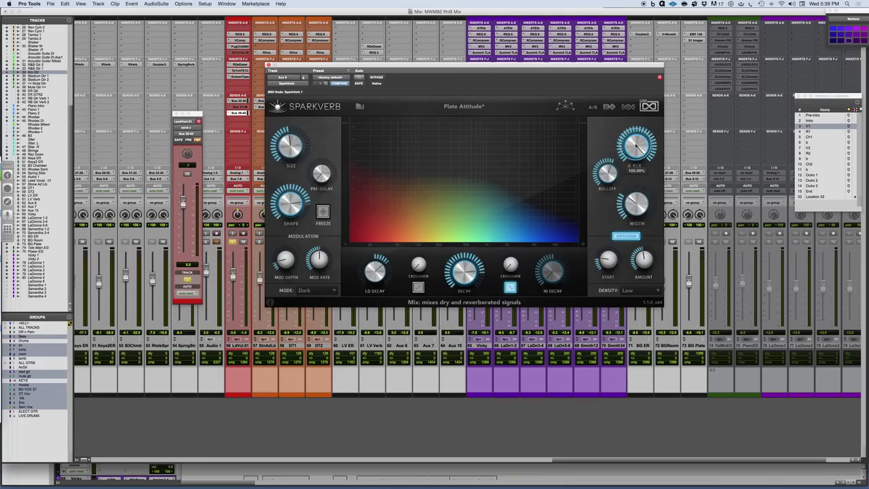
mouse_move(638, 154)
Load the Concert preset from the Hall factory presets
click(360, 106)
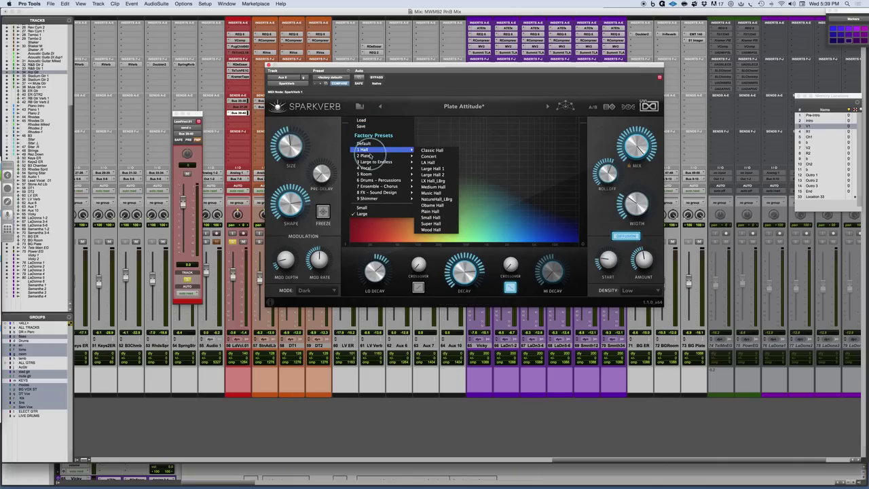
click(428, 156)
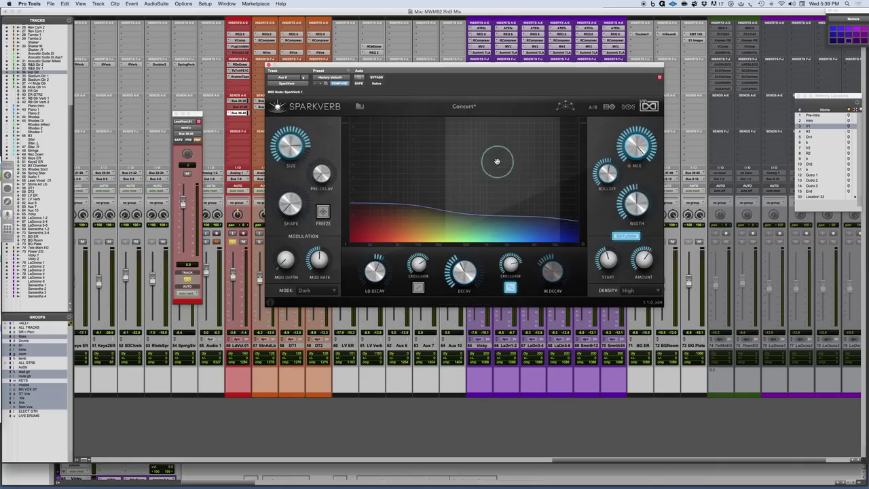
mouse_move(635, 145)
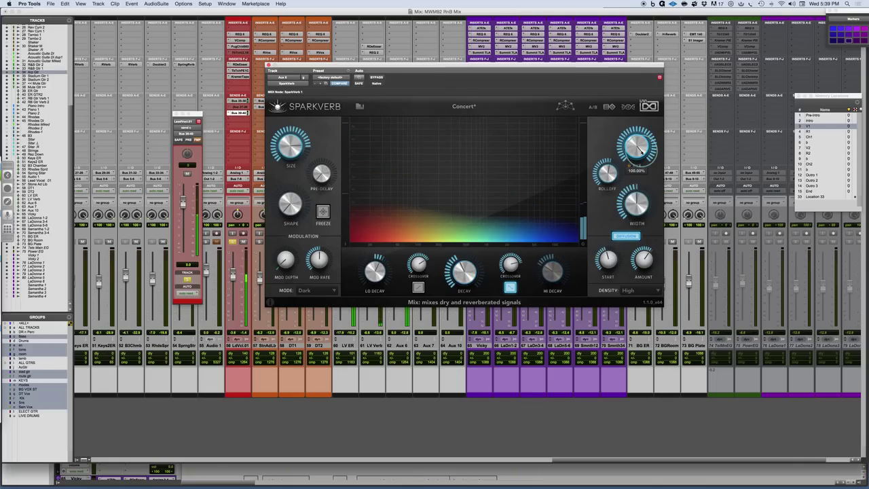
mouse_move(462, 271)
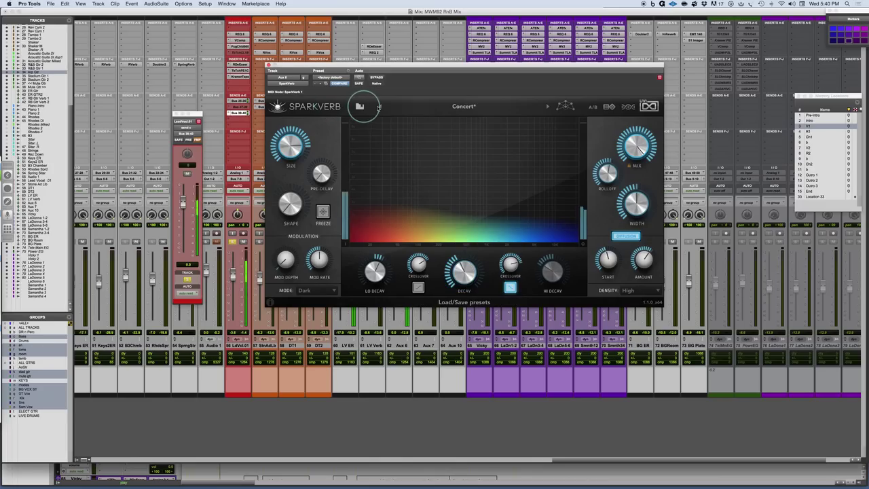
Advance through the Hall presets one at a time from LA Hall to Medium Hall
click(547, 107)
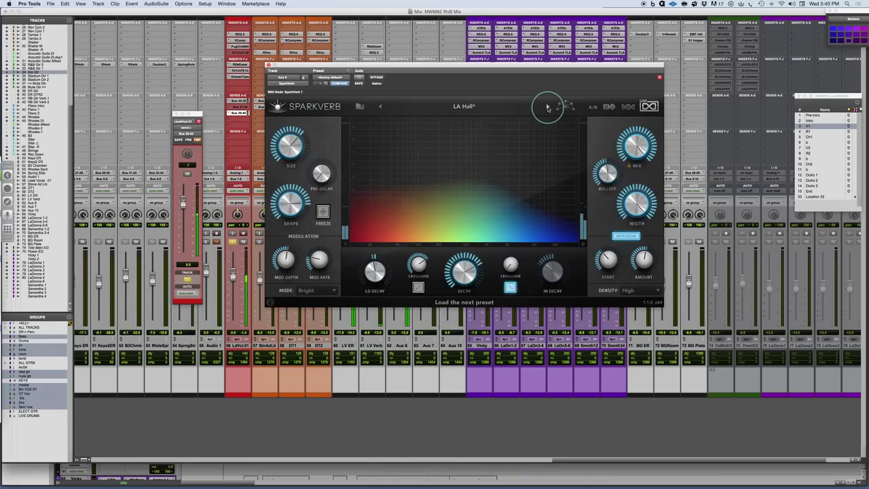
click(547, 107)
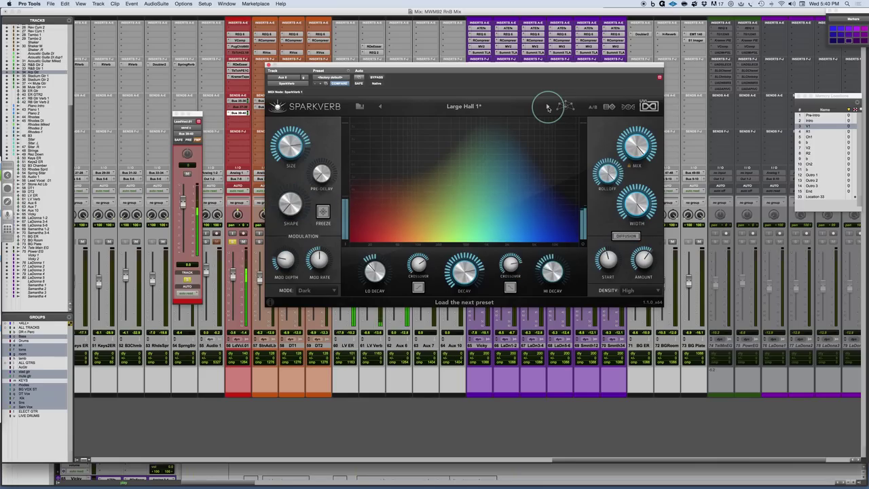
click(548, 107)
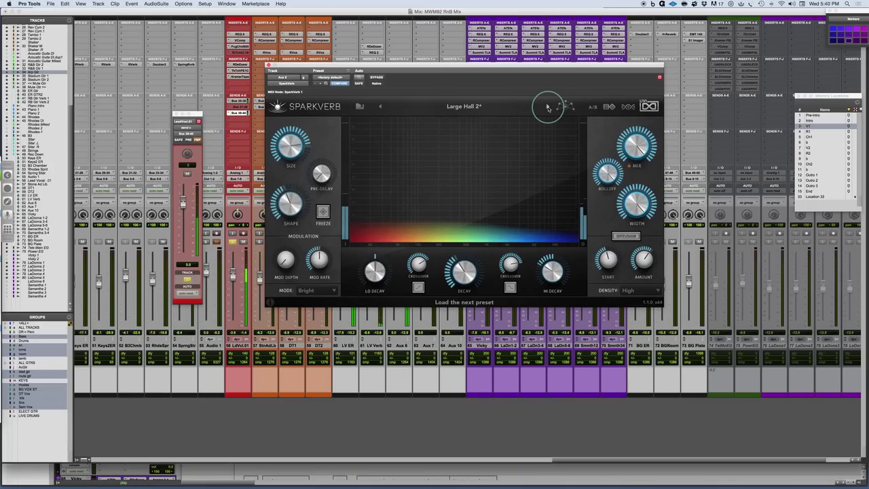
click(547, 107)
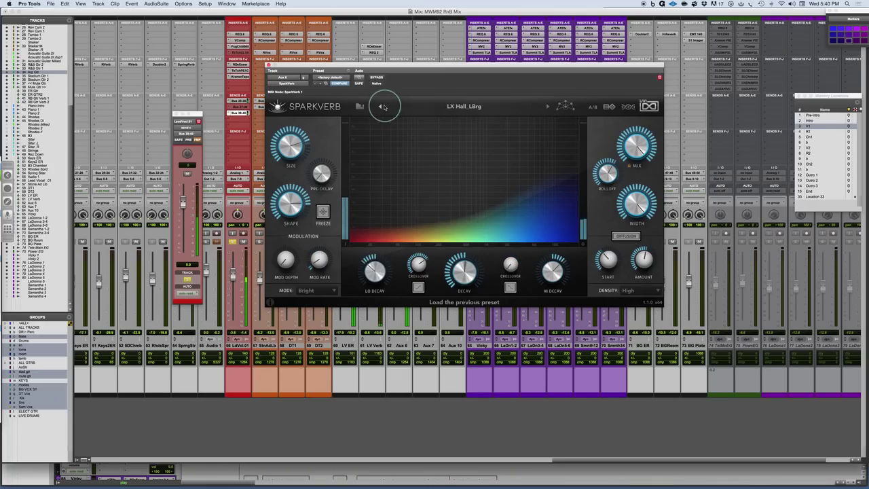
click(548, 108)
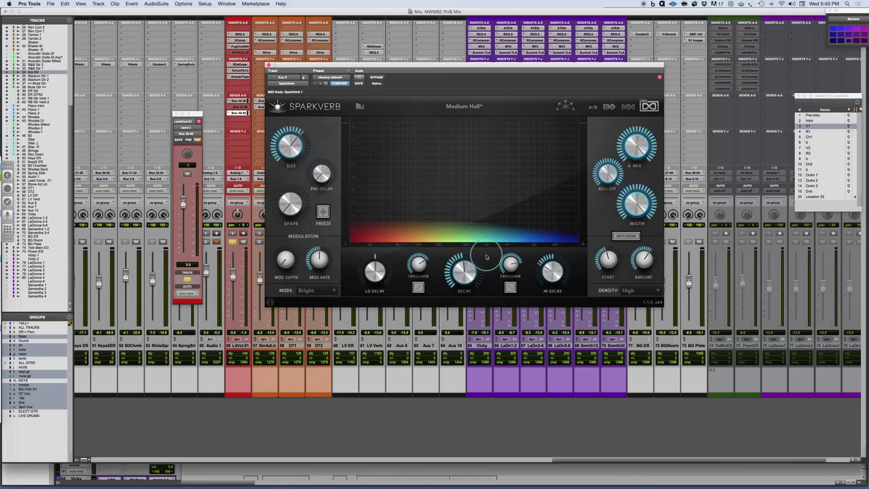
Lengthen the low-frequency decay with Lo Decay and raise the bass end of the decay curve further
mouse_move(386, 276)
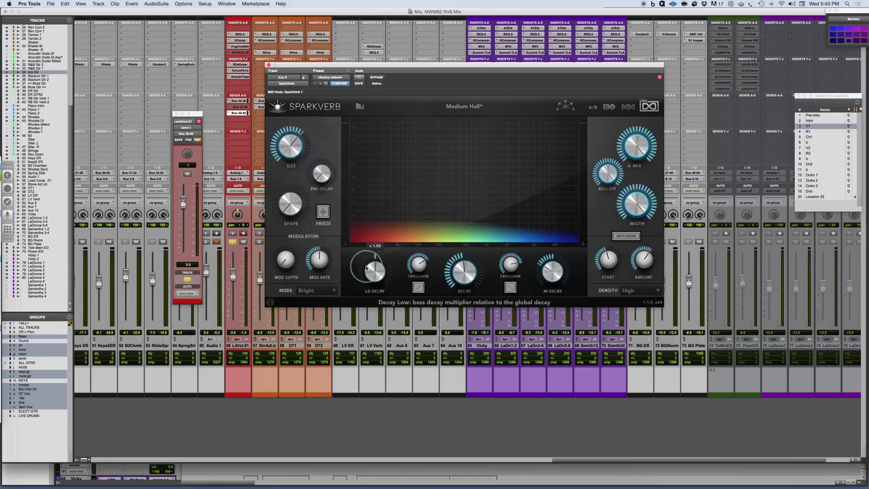
drag(375, 270, 373, 258)
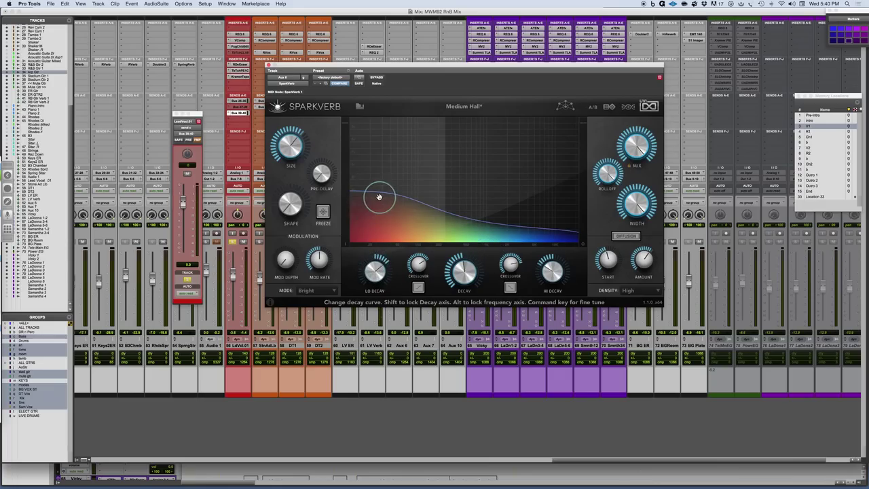
mouse_move(380, 197)
mouse_down()
mouse_move(379, 179)
mouse_move(378, 192)
mouse_up()
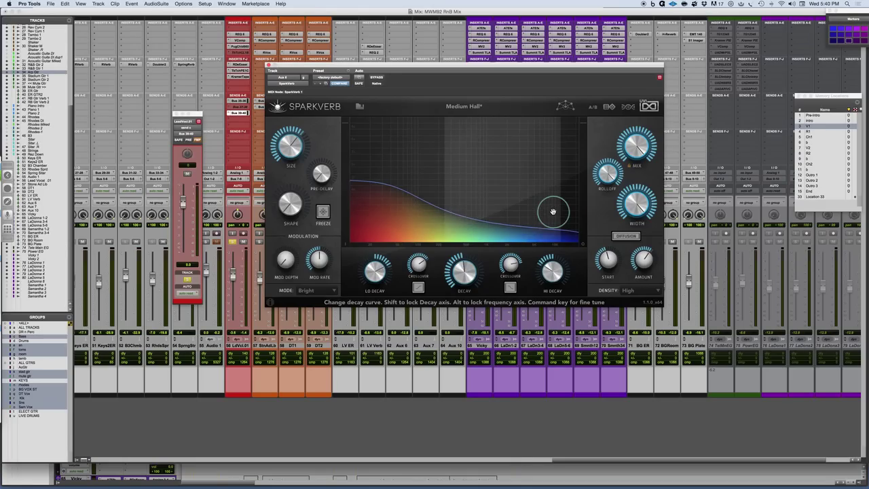
Raise and then pull down the treble end of the decay curve, and lengthen the overall Decay
drag(568, 212, 564, 151)
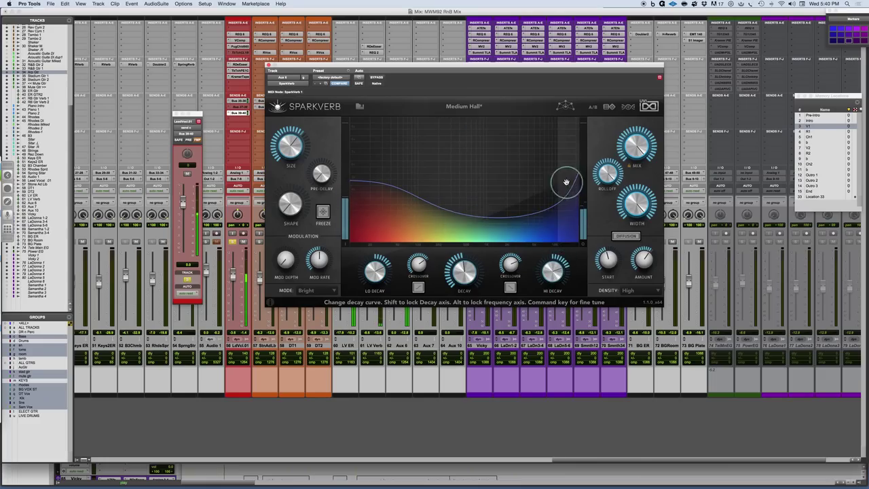
drag(570, 185, 573, 223)
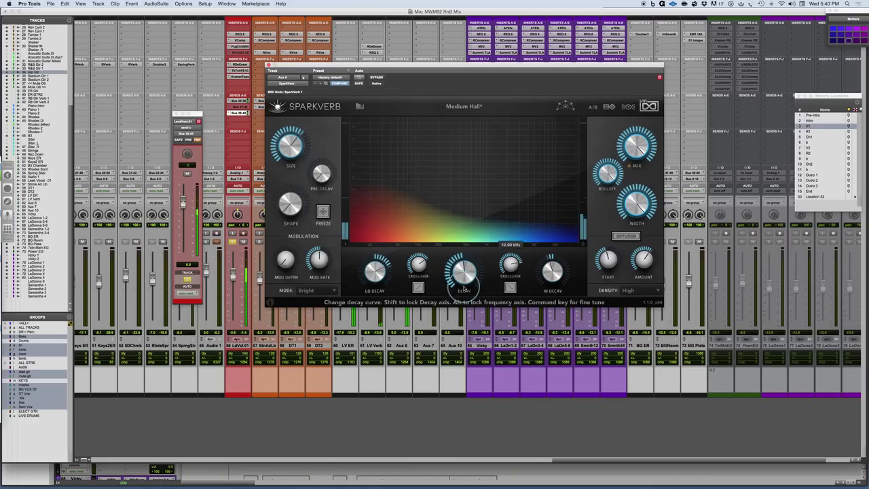
drag(457, 266, 458, 254)
drag(550, 205, 364, 152)
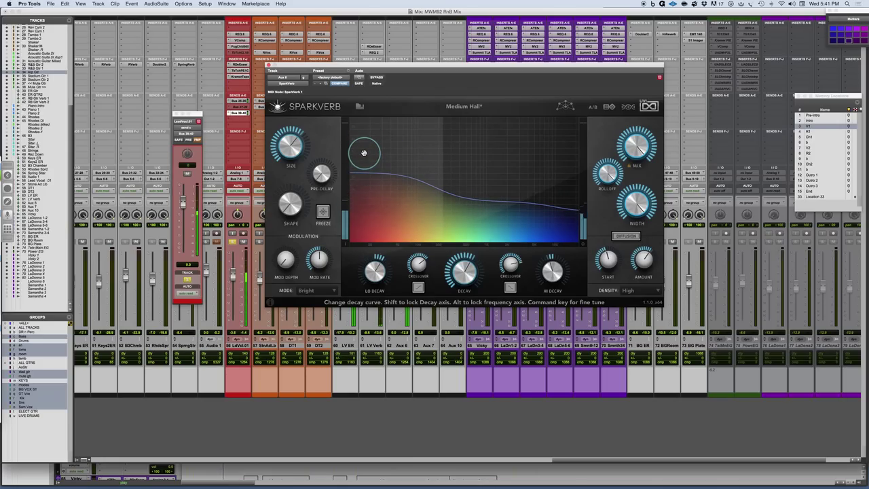
Lower the mid/high crossover frequency and set the Hi Decay multiplier to about 0.66
mouse_move(510, 264)
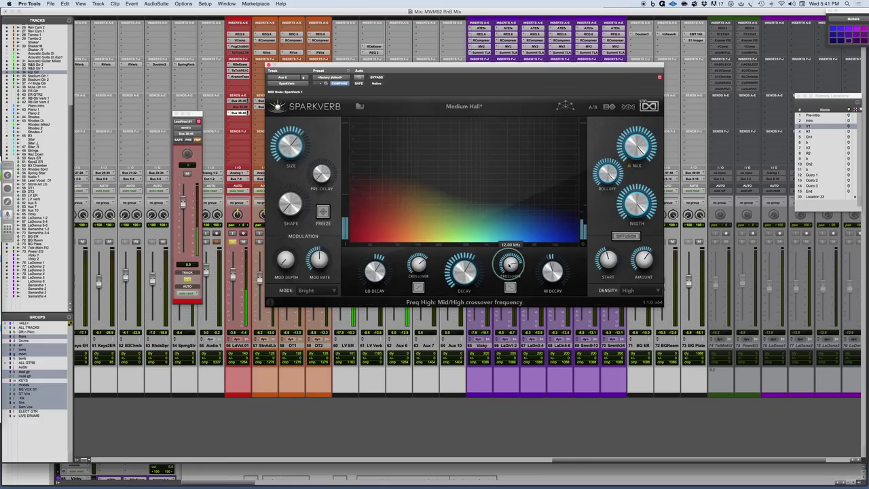
drag(510, 265, 509, 294)
mouse_move(552, 273)
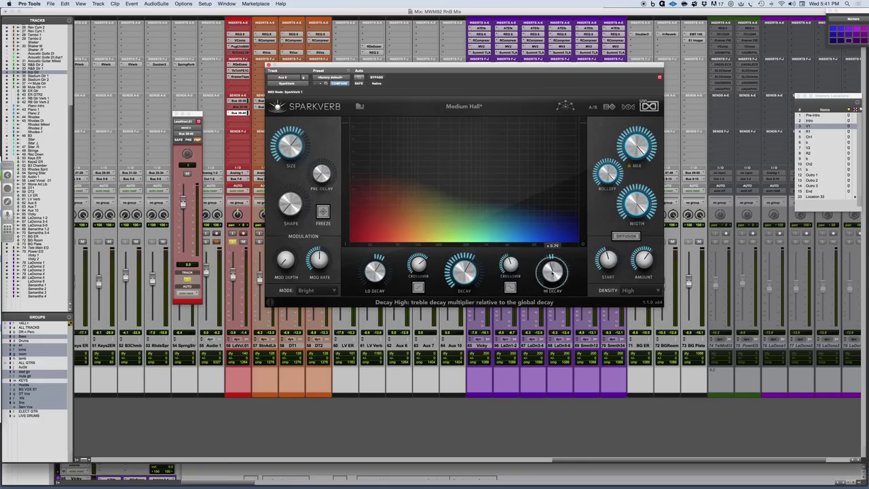
mouse_move(551, 270)
mouse_down()
mouse_move(548, 286)
mouse_move(544, 269)
mouse_move(550, 274)
mouse_up()
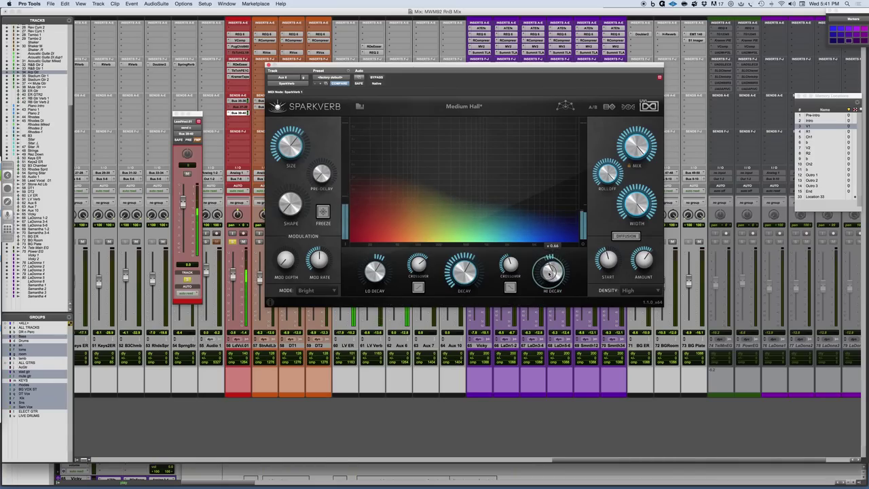
Reduce the Lo Decay multiplier to about 0.90 and shorten the overall Decay slightly
drag(374, 275, 373, 284)
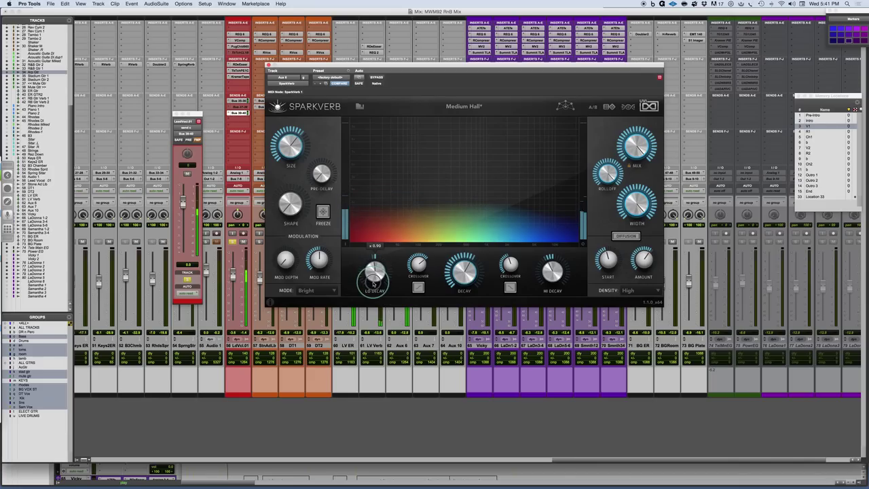
drag(462, 271, 462, 275)
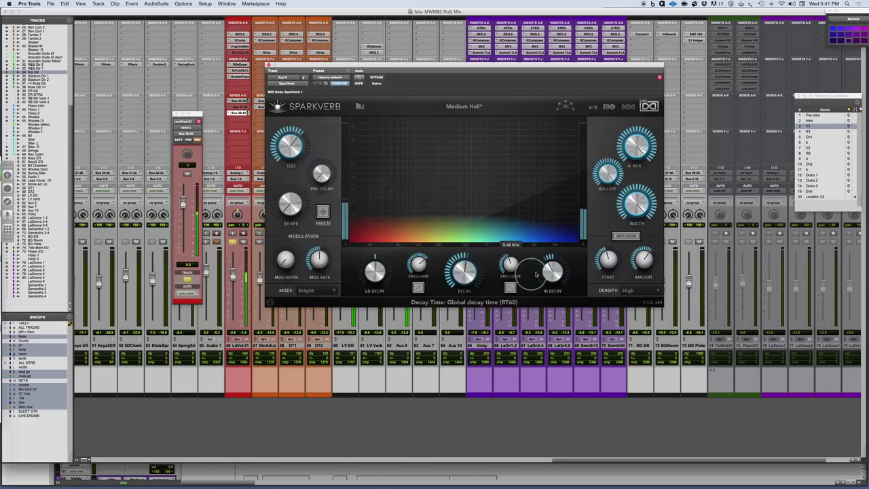
mouse_move(548, 278)
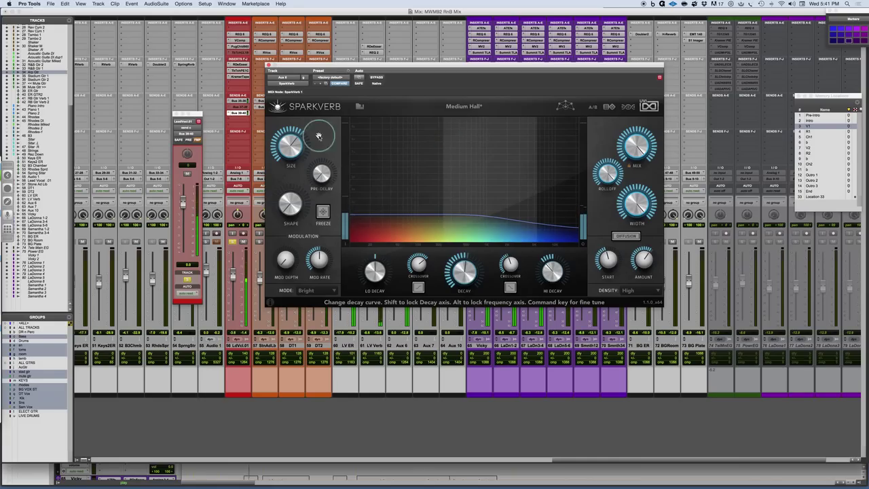
Sweep the room Size smaller and larger, settling on about 10.5 m
mouse_move(328, 178)
mouse_move(288, 145)
drag(288, 144, 294, 177)
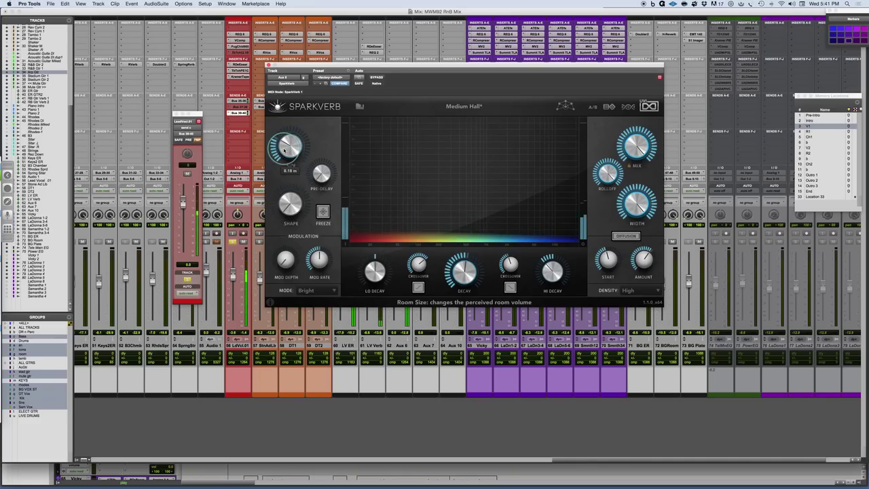
drag(286, 144, 289, 141)
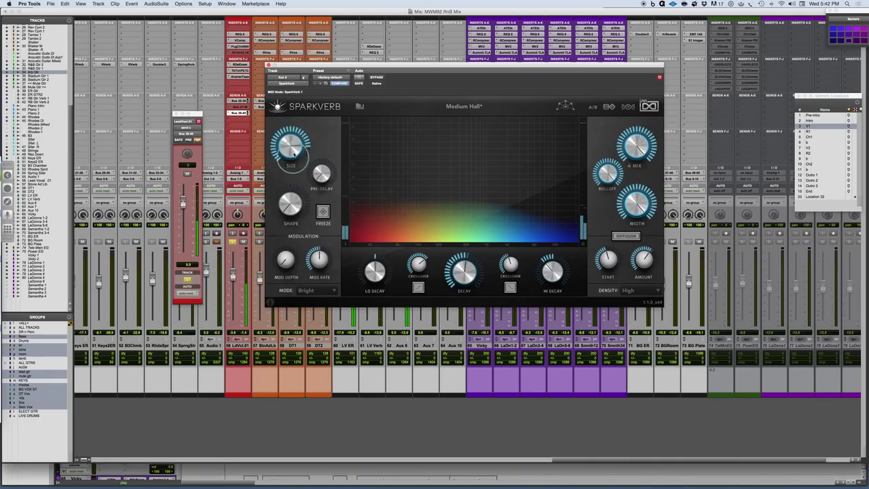
drag(292, 142, 288, 191)
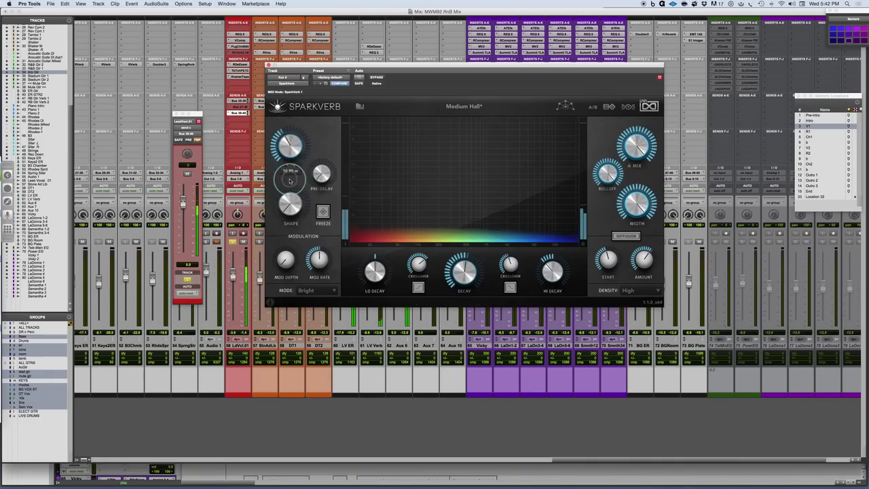
drag(285, 150, 284, 148)
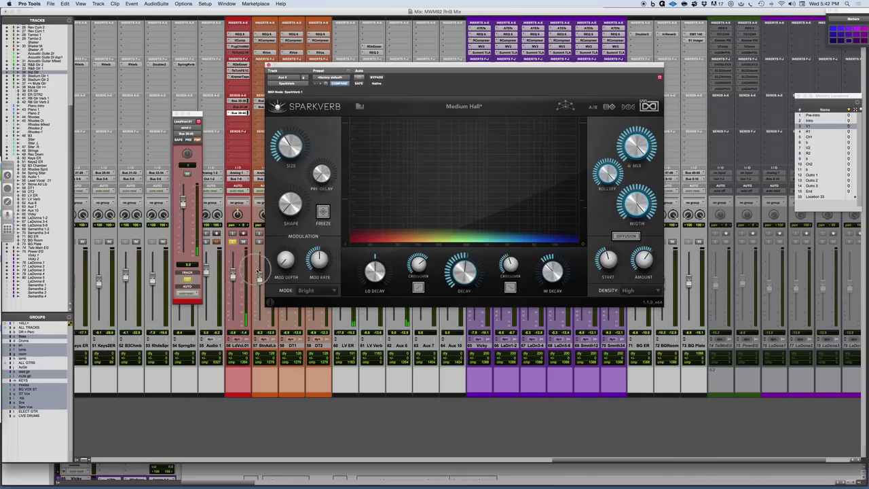
Turn on Diffusion and try different Start and Amount settings, leaving Start close to its minimum
click(626, 237)
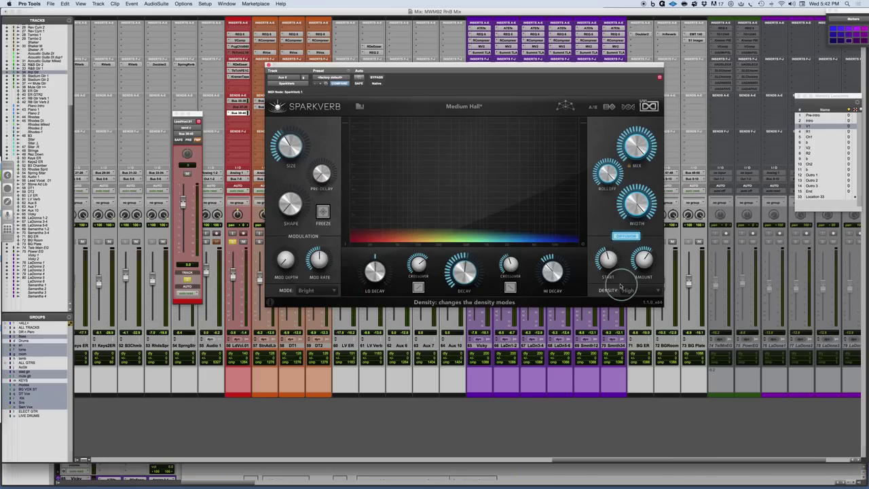
drag(607, 264, 644, 280)
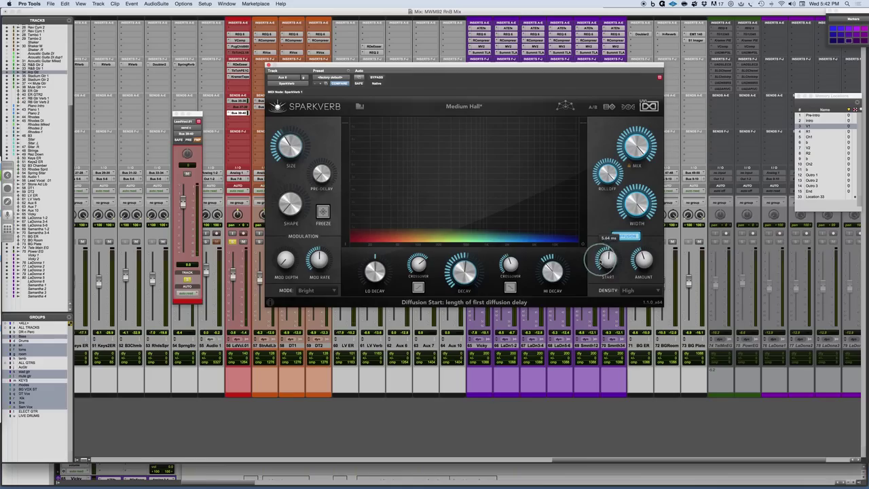
drag(603, 260, 607, 315)
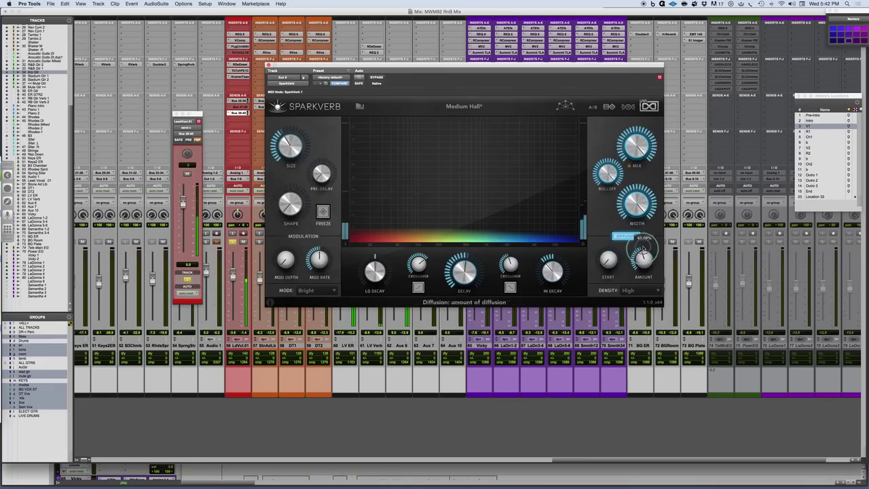
drag(602, 263, 603, 252)
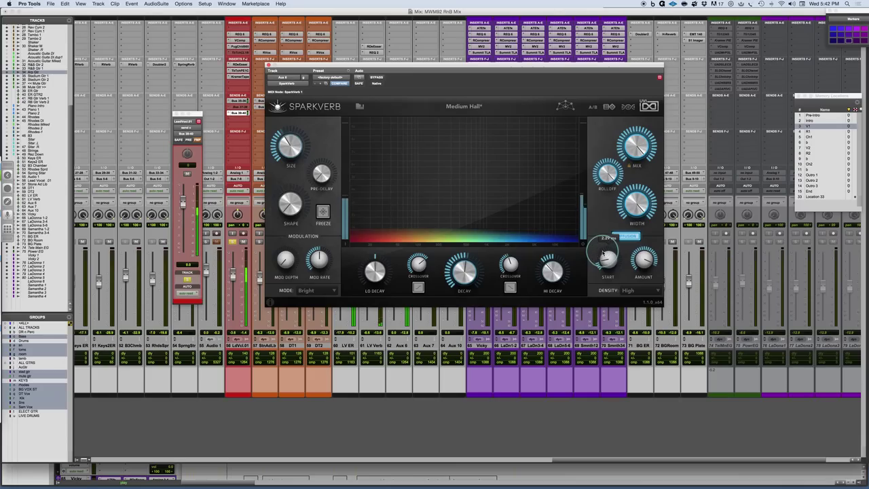
Compare the Low and Medium density modes and return Density to High
click(658, 293)
click(650, 303)
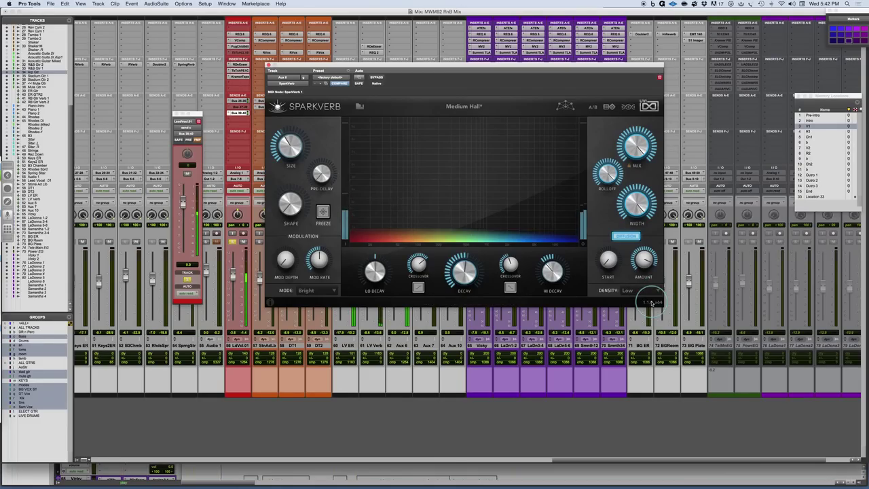
click(648, 291)
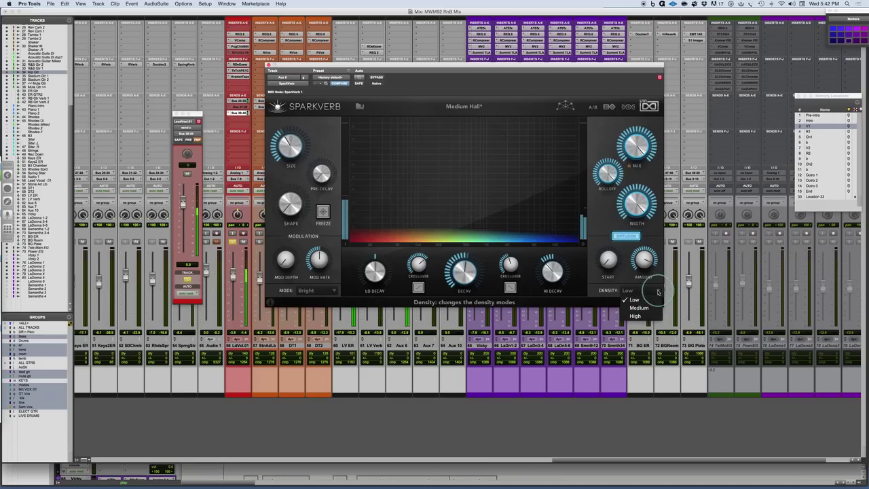
click(645, 308)
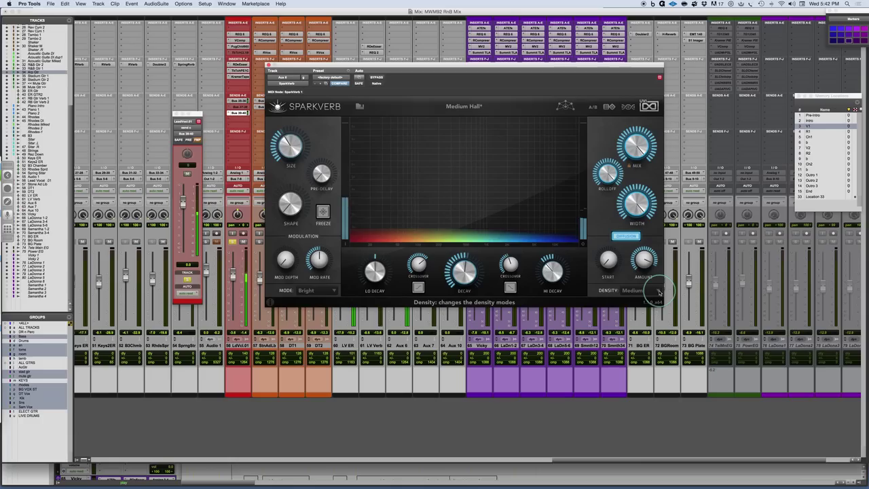
click(659, 292)
click(654, 316)
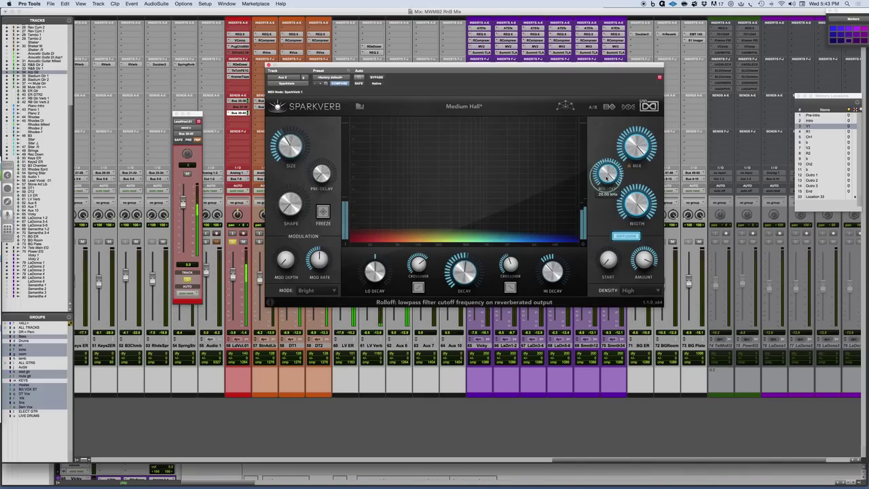
Lower the Rolloff cutoff frequency on the reverb output
drag(605, 176, 605, 207)
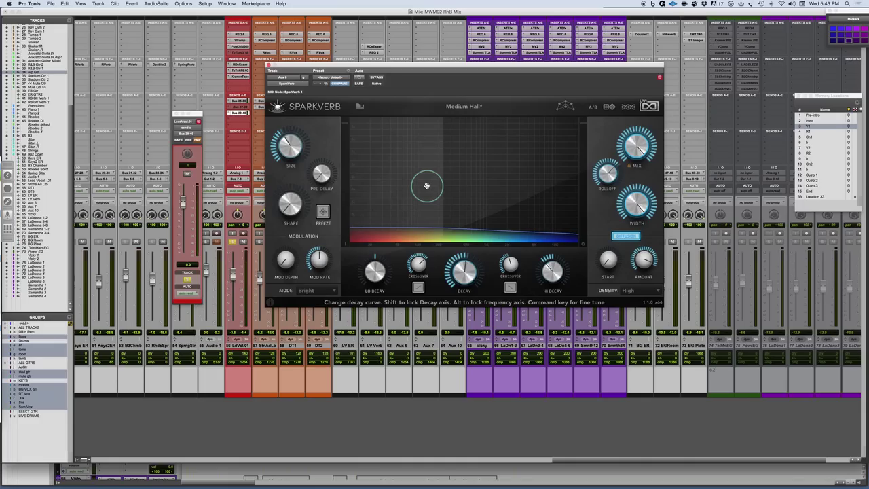
Sweep the room Shape up to 100% and bring it back down to about 27%
mouse_move(290, 213)
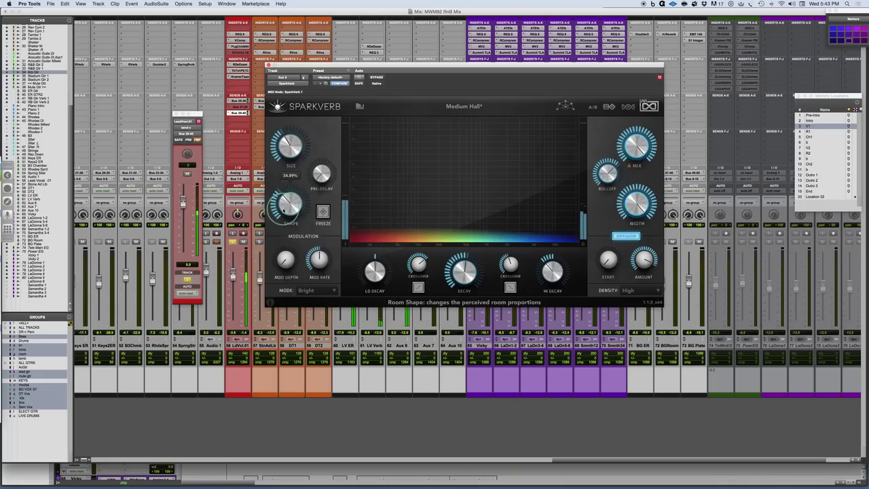
drag(282, 210, 281, 186)
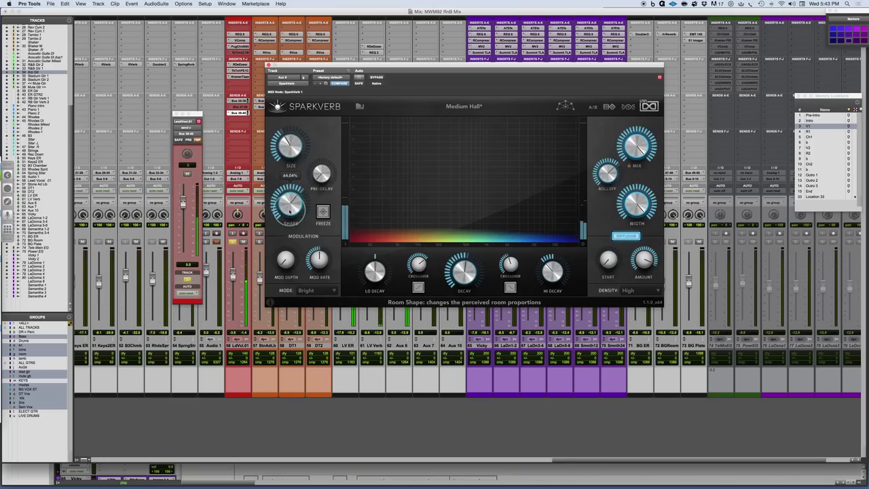
scroll(285, 208, up, 5)
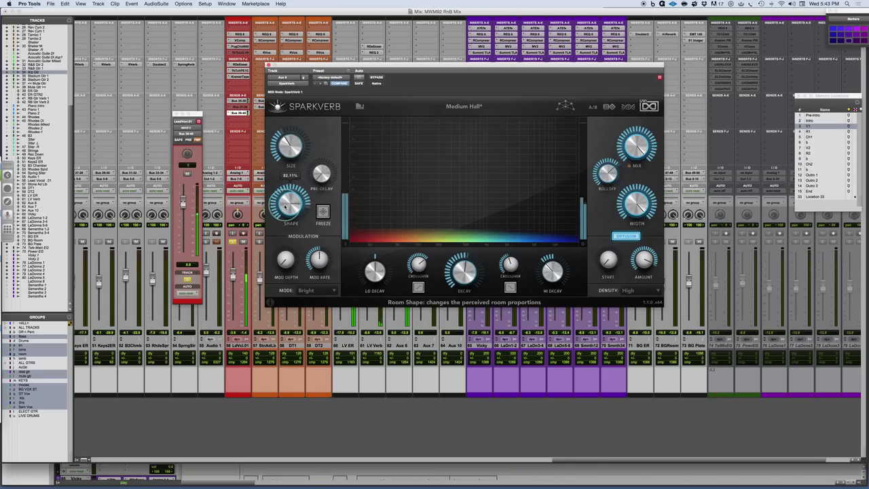
scroll(285, 204, up, 5)
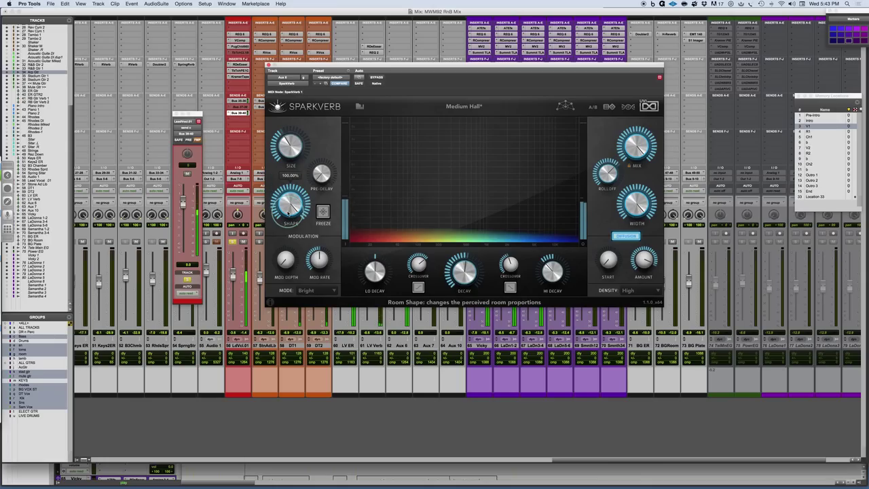
drag(281, 214, 283, 240)
scroll(288, 214, down, 6)
scroll(286, 208, down, 2)
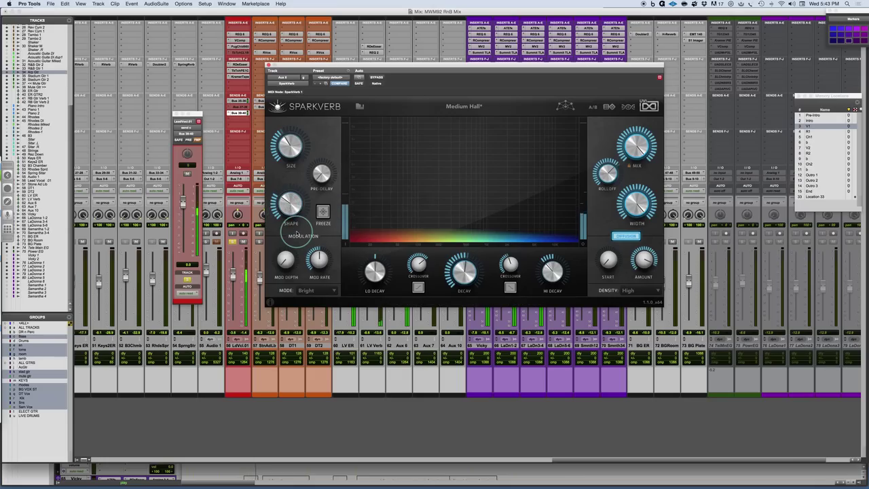
mouse_move(281, 211)
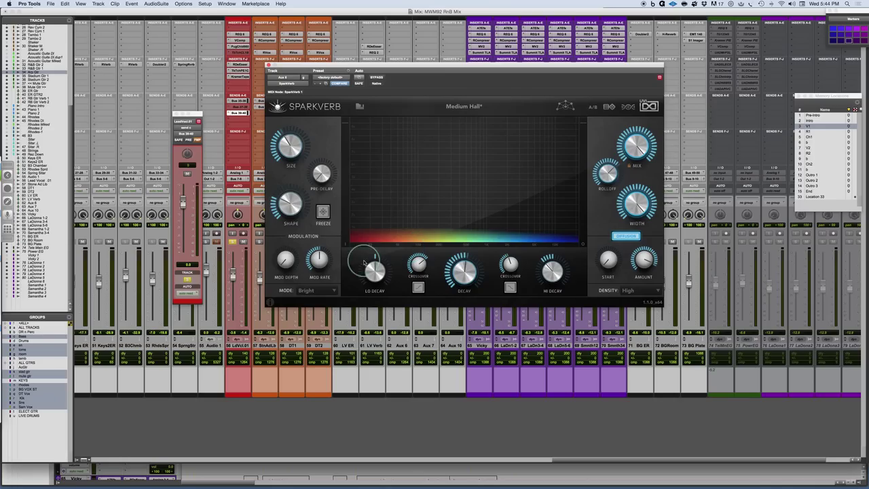
Raise the modulation depth and slow the modulation rate multiplier to about 0.45
mouse_move(283, 267)
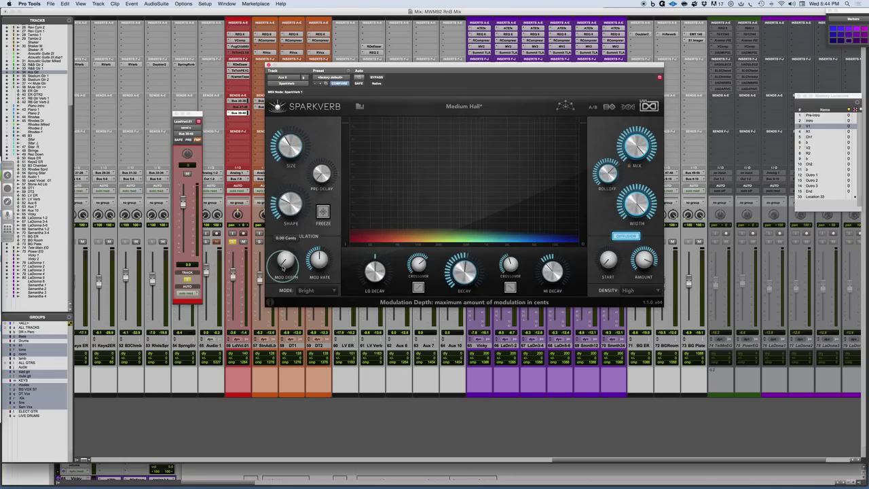
drag(283, 266, 287, 223)
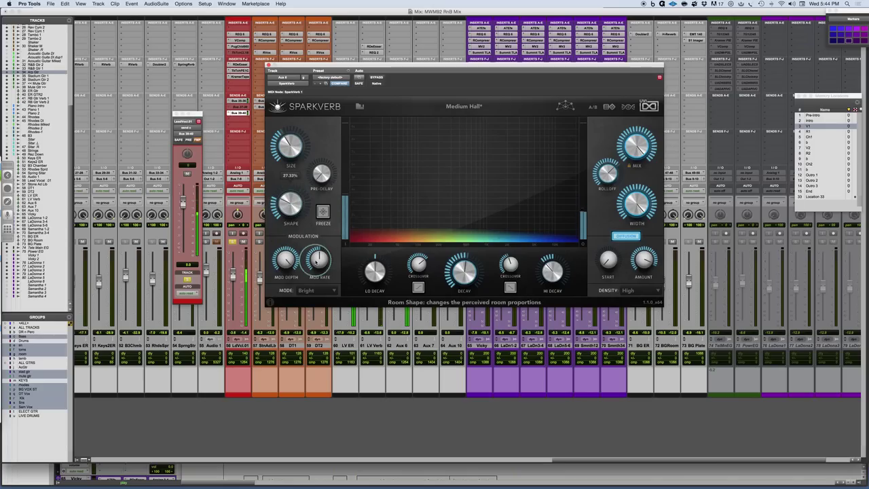
drag(317, 261, 315, 297)
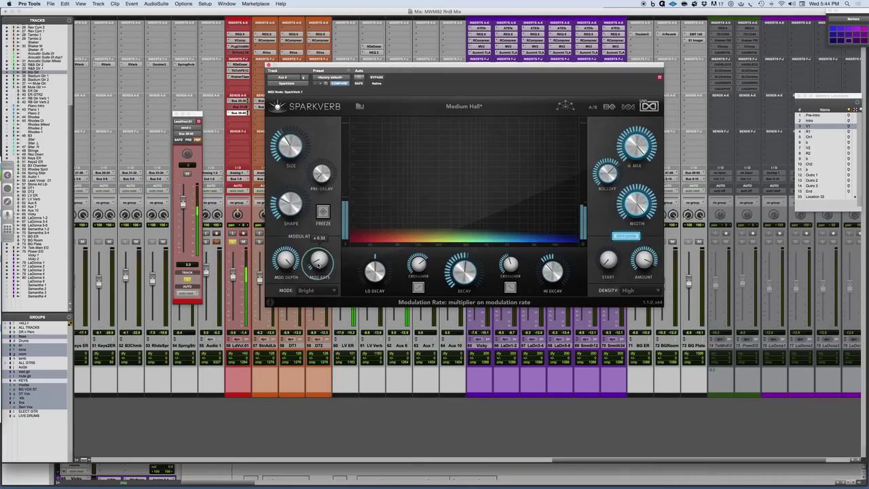
drag(319, 263, 317, 317)
Reduce the modulation depth again to a subtle amount
drag(284, 260, 283, 305)
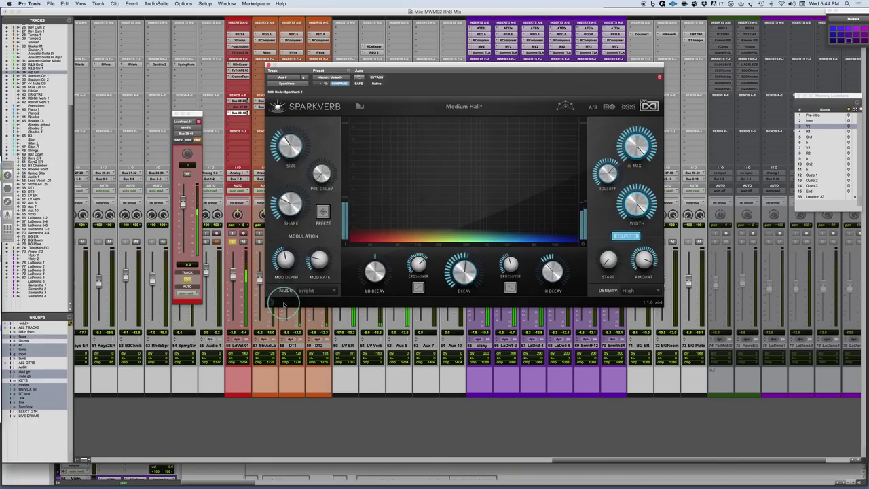
mouse_move(315, 262)
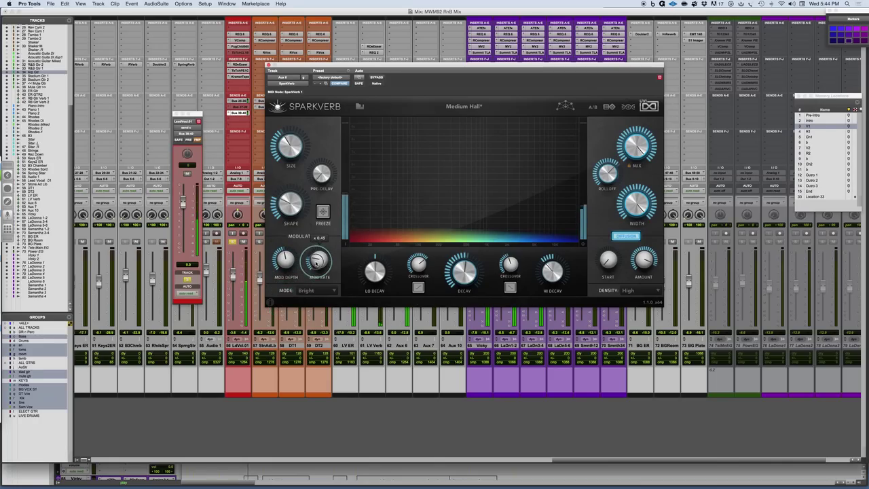
mouse_move(279, 261)
mouse_move(278, 262)
mouse_down()
mouse_move(286, 333)
mouse_move(277, 262)
mouse_up()
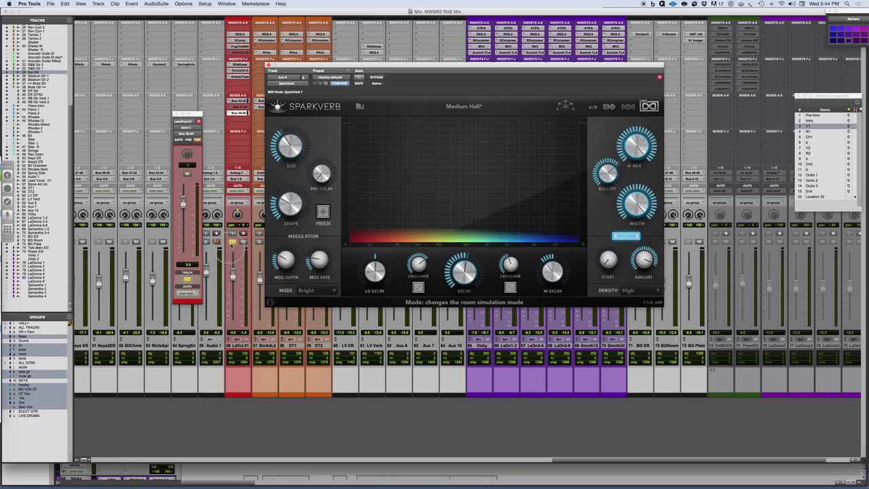
Audition the reverb in the full mix with the plug-in window moved down, and solo the lead vocal track again
key(space)
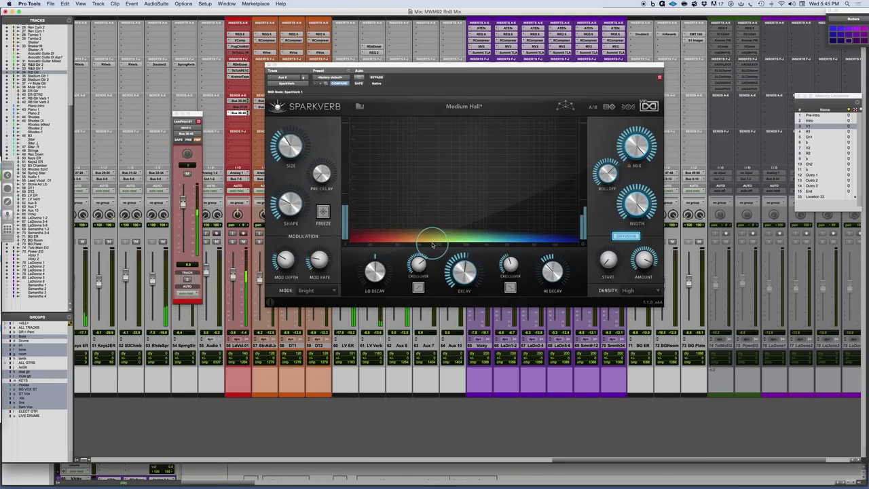
mouse_move(418, 65)
mouse_down()
mouse_move(537, 34)
mouse_move(413, 7)
mouse_move(419, 73)
mouse_up()
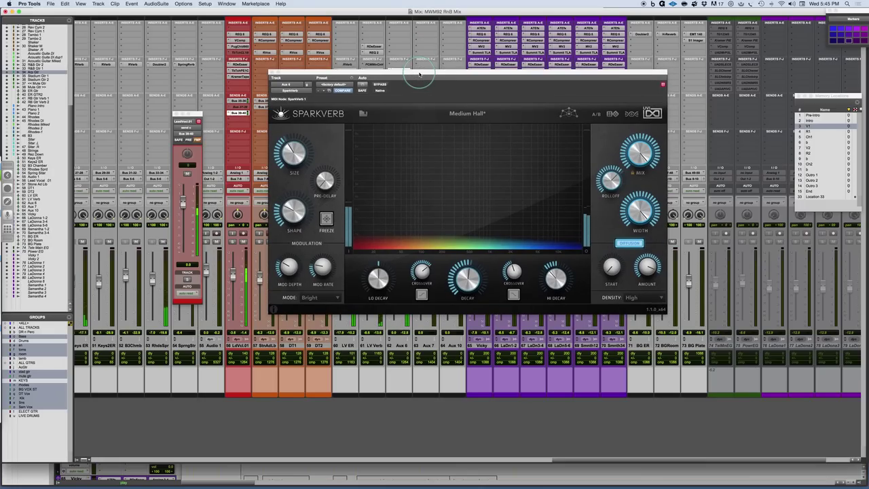
drag(420, 73, 406, 82)
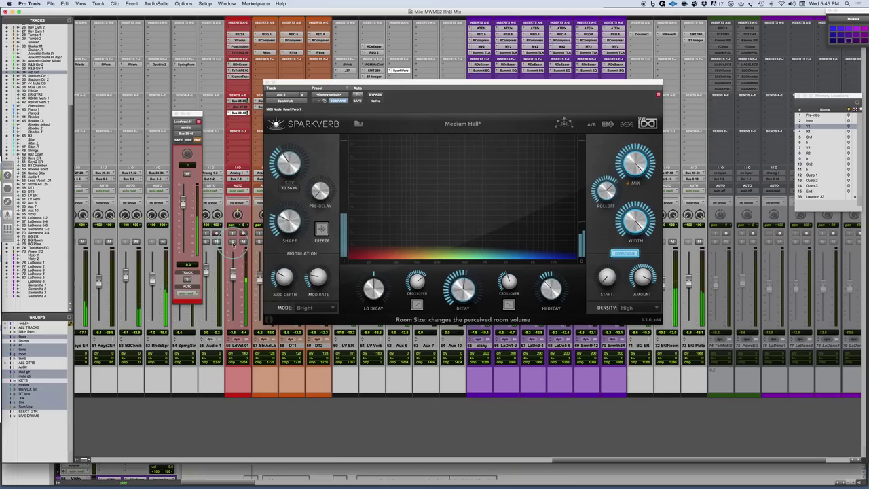
click(233, 241)
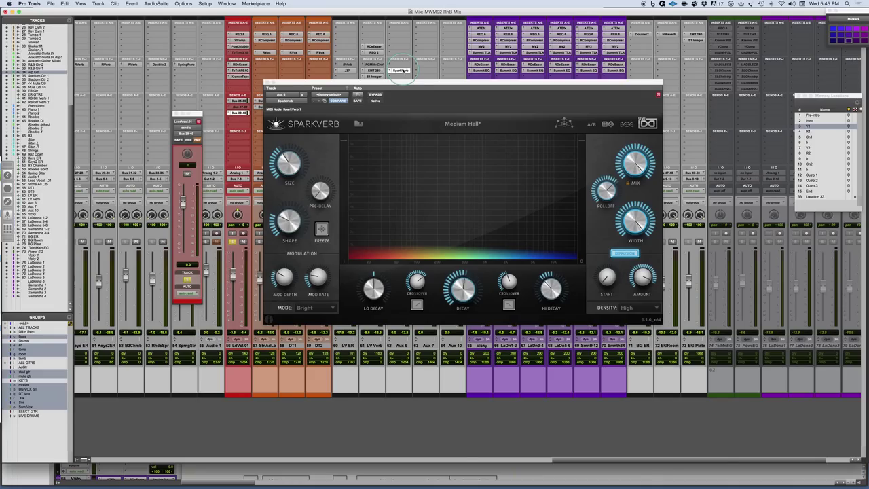
Move the SparkVerb insert on Aux 6 up one slot and reopen its plug-in window clear of the inserts
drag(402, 69, 400, 64)
click(401, 64)
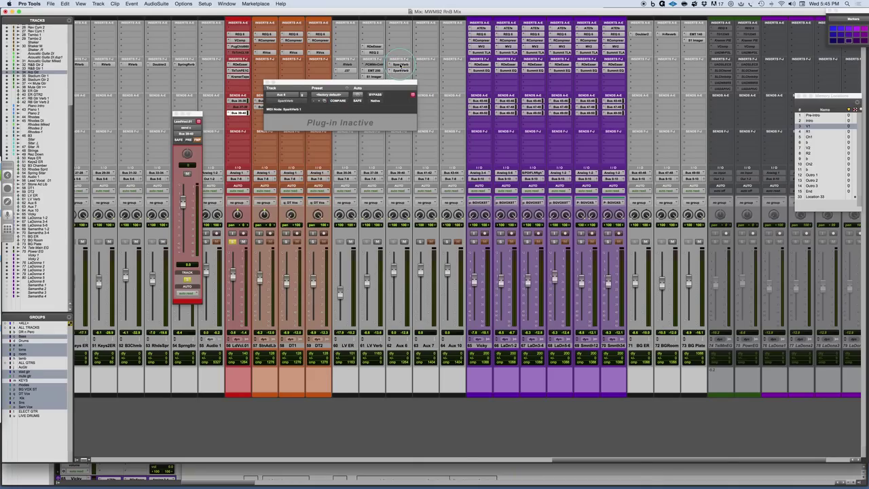
drag(418, 83, 395, 70)
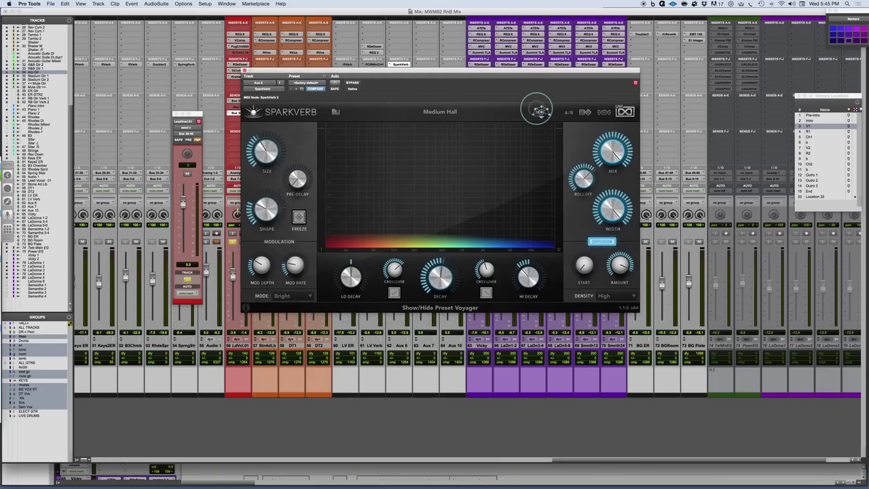
Show SparkVerb's Preset Voyager map
click(540, 112)
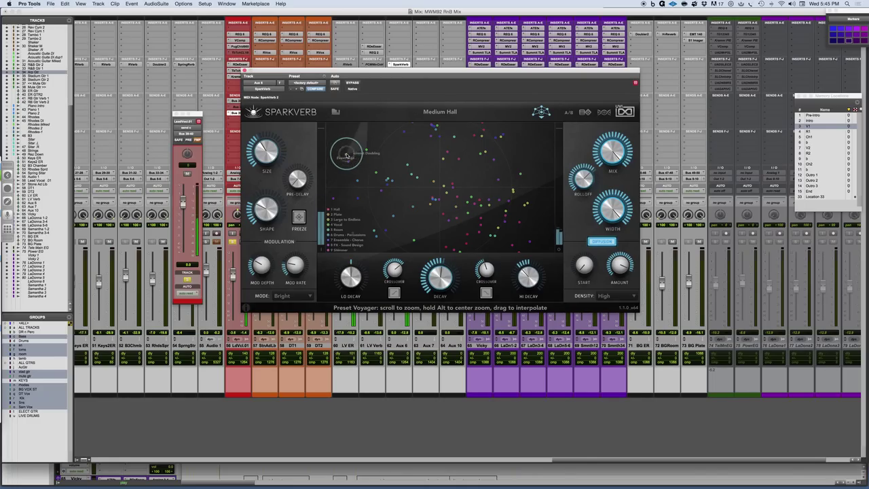
Audition blends between presets across the Preset Voyager map, ending in the cluster around the Final Countdown preset
click(345, 156)
drag(345, 155, 483, 219)
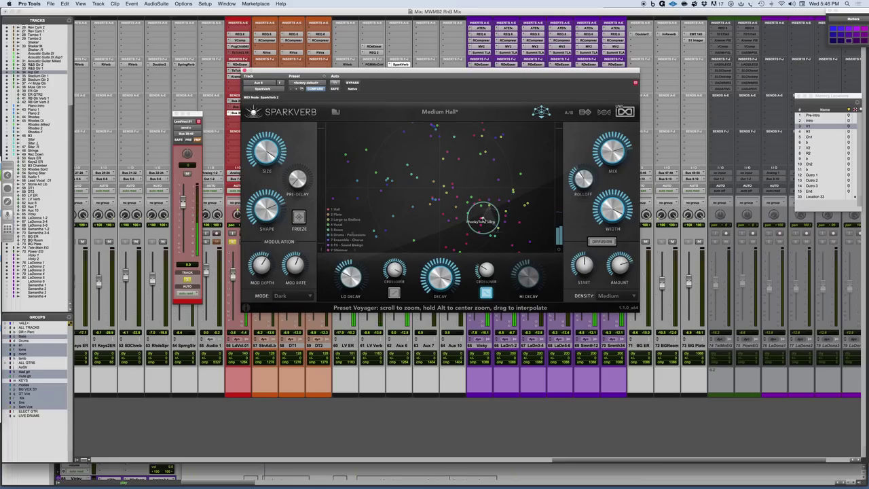
click(484, 219)
drag(482, 220, 470, 225)
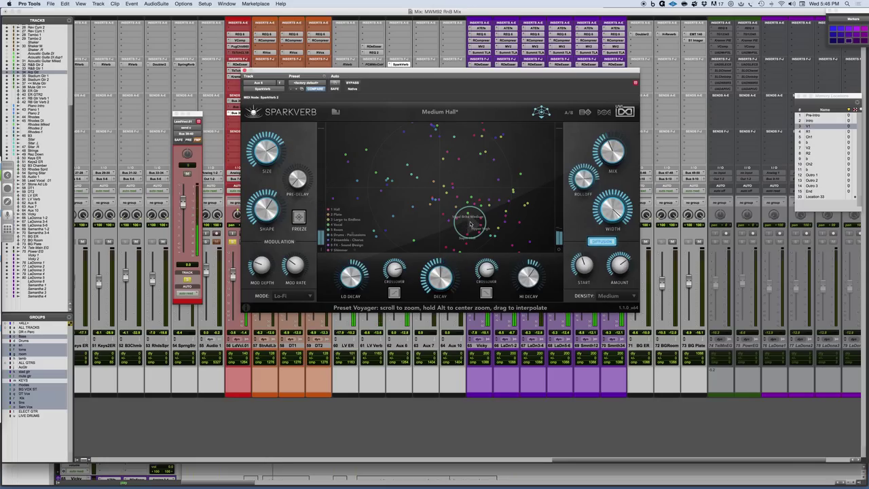
drag(470, 224, 464, 224)
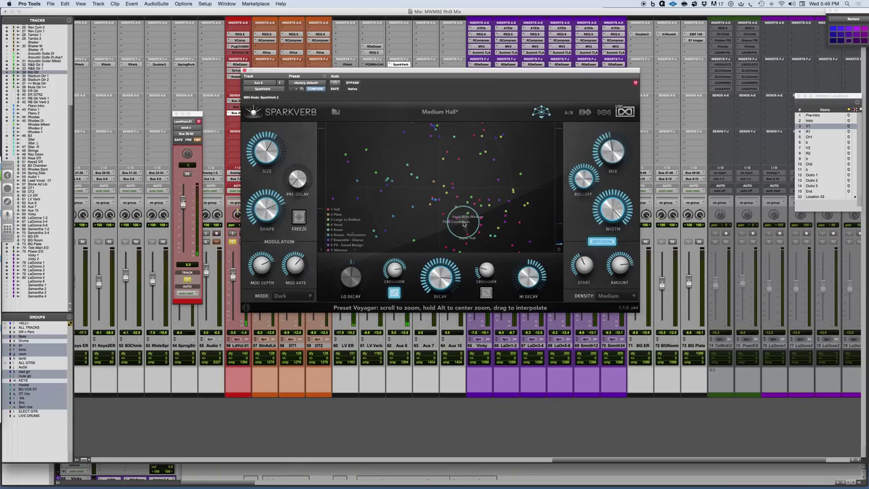
click(463, 224)
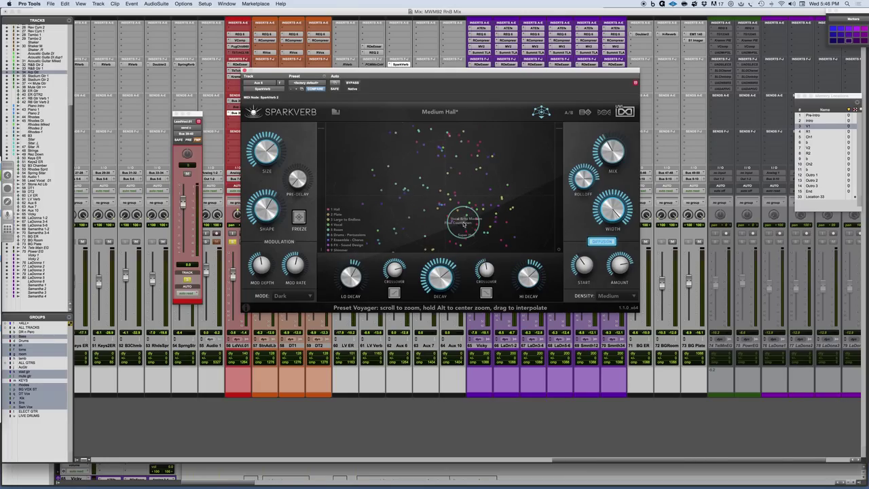
Interpolate between the spaced-out presets near Final Countdown on an enlarged Preset Voyager map
scroll(463, 224, up, 3)
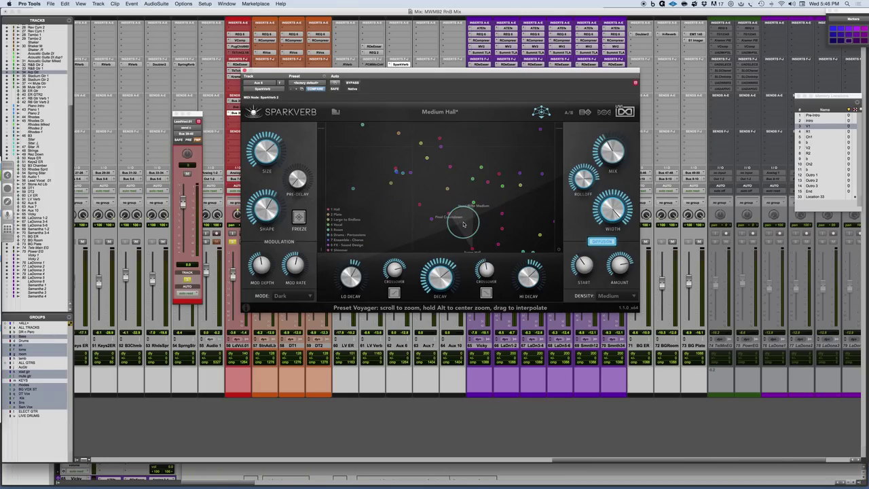
scroll(463, 224, up, 2)
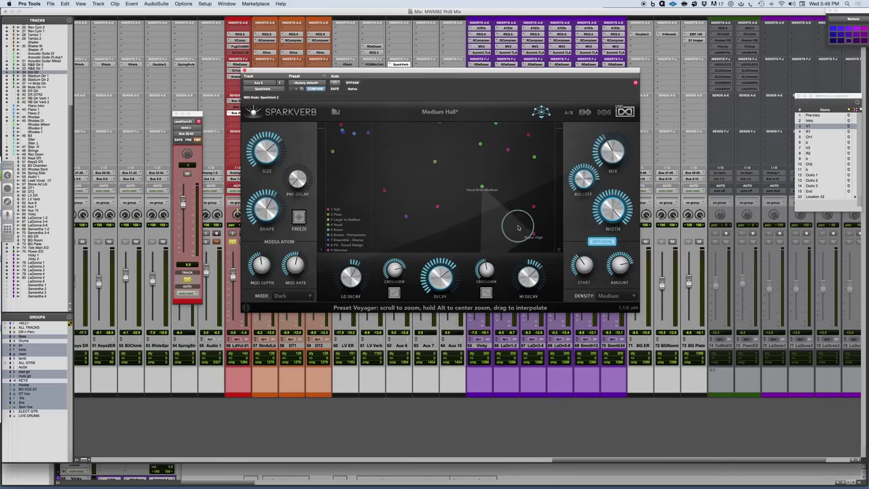
mouse_move(459, 218)
mouse_down()
mouse_move(470, 203)
mouse_move(461, 200)
mouse_move(477, 197)
mouse_move(463, 216)
mouse_up()
Set the reverb's Mix to 100% and lock that parameter against preset changes
drag(612, 154, 598, 79)
right_click(607, 162)
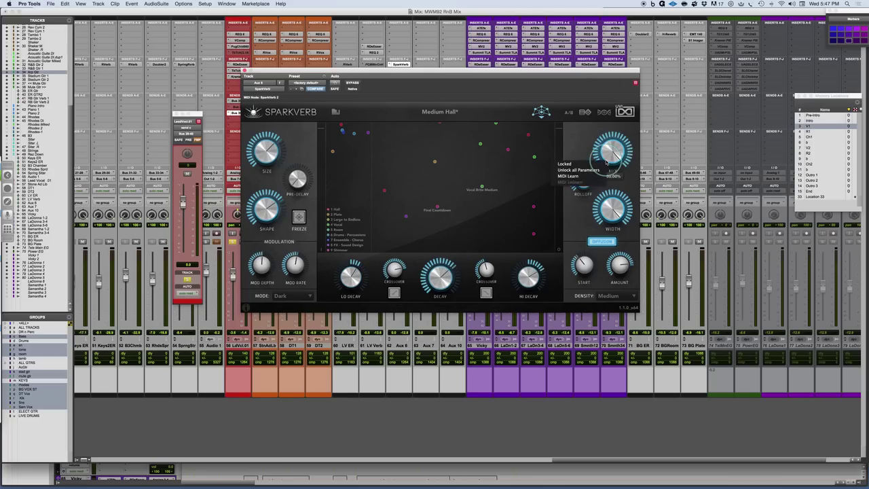
right_click(611, 148)
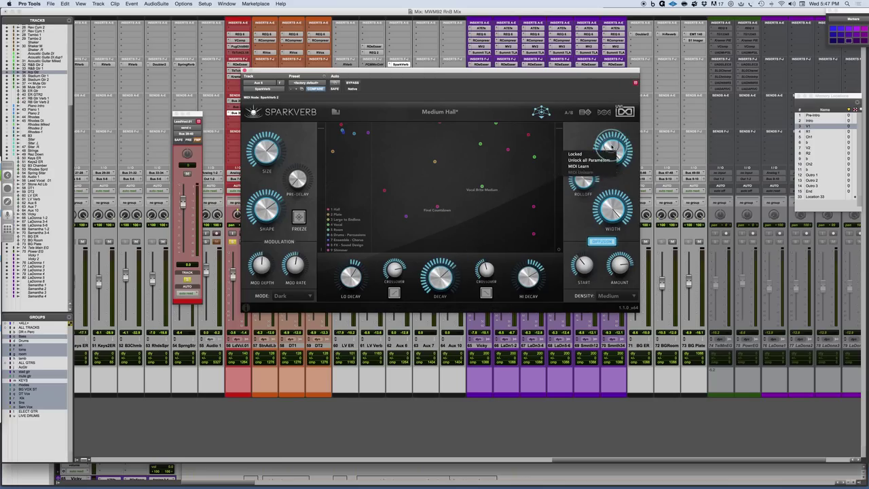
right_click(610, 145)
click(577, 149)
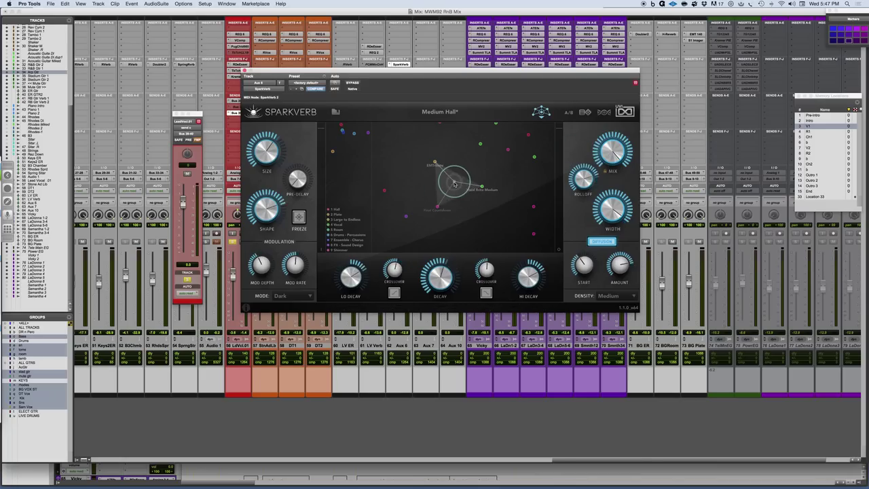
Play the lead vocal and audition map blends among Final Countdown and its neighbouring presets with the Mix locked
key(space)
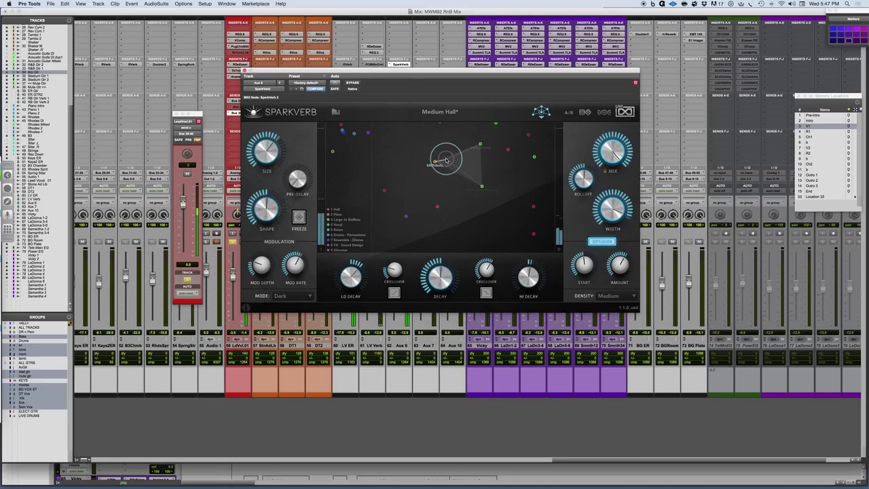
drag(440, 152, 429, 176)
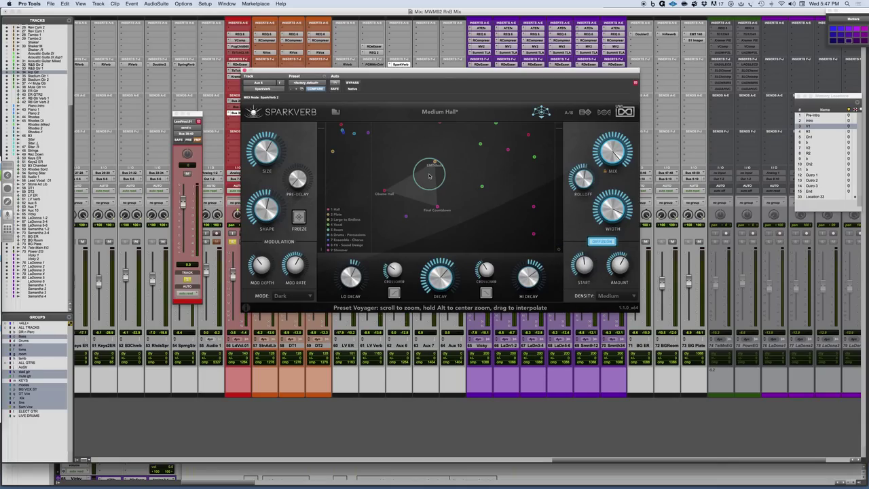
drag(429, 177, 529, 279)
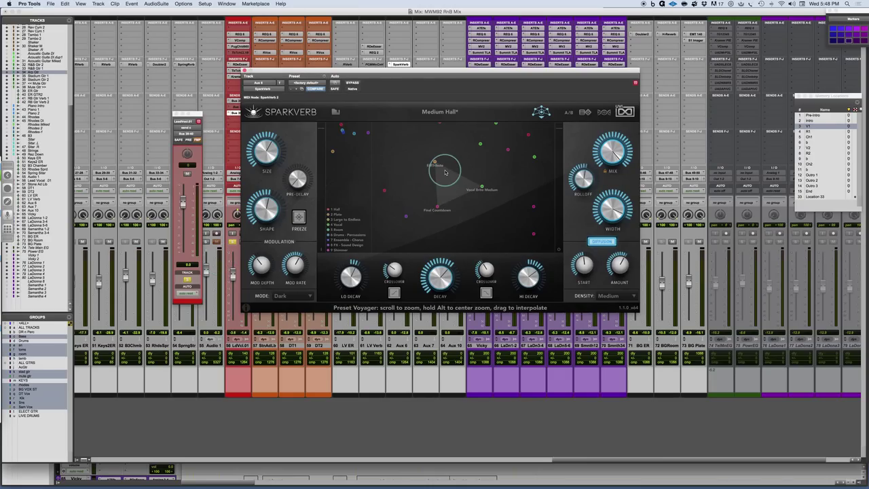
Examine the full preset cloud on the Preset Voyager map and check the Mix and Width controls
scroll(446, 172, down, 5)
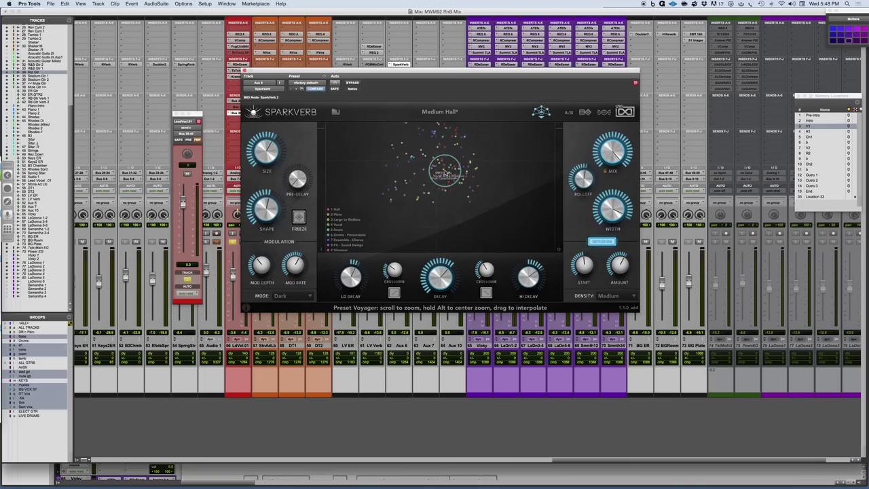
scroll(445, 172, down, 5)
scroll(446, 173, up, 3)
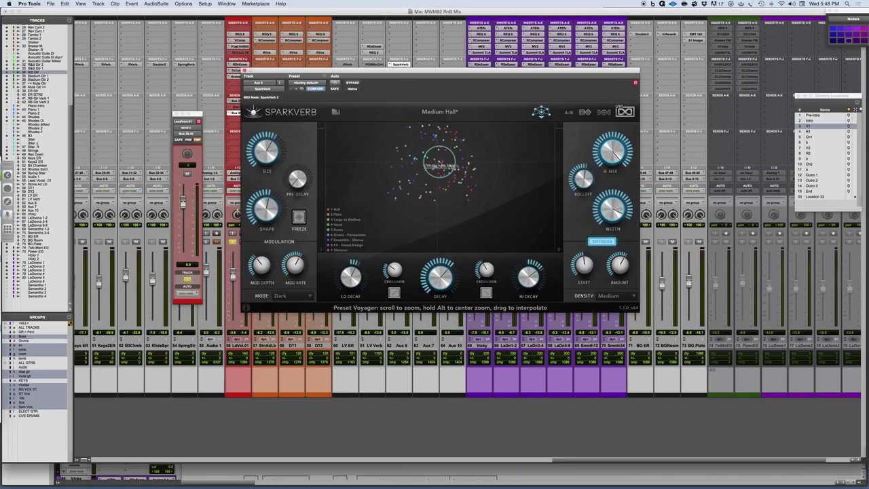
scroll(441, 166, up, 4)
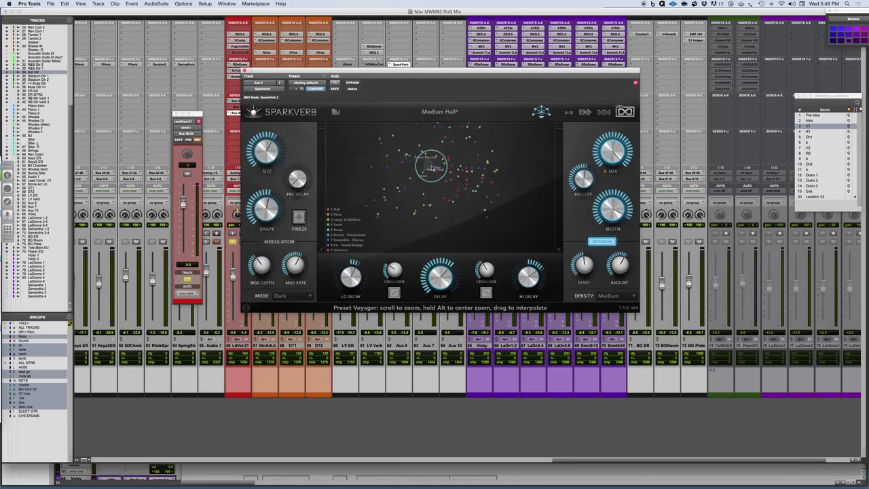
scroll(432, 168, up, 3)
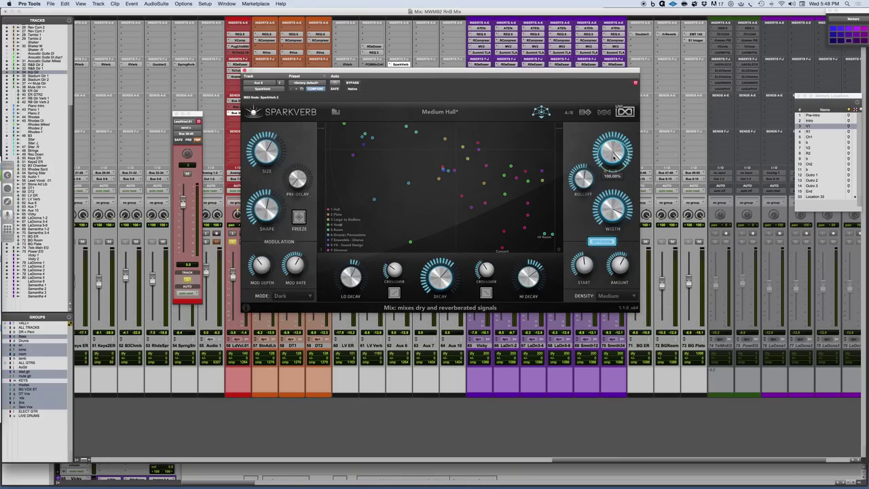
mouse_move(612, 209)
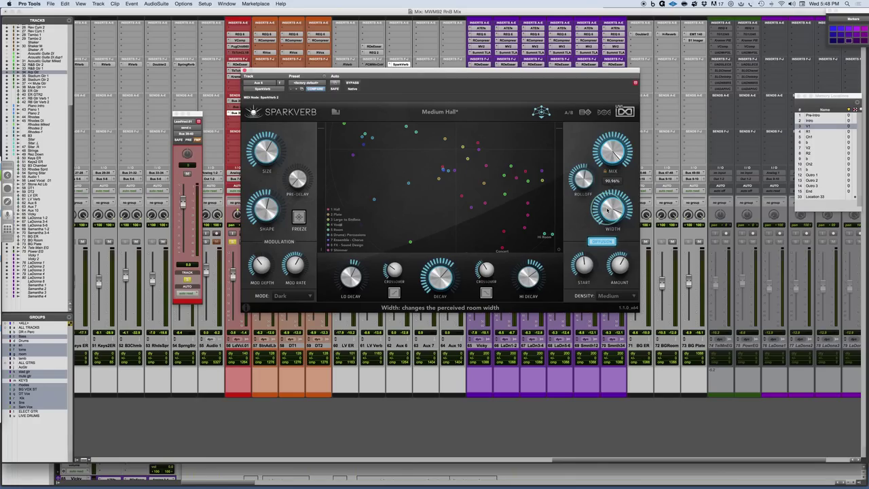
Audition the Freeze function on the playing lead vocal with the plug-in window moved aside, and leave Freeze off
drag(338, 70, 392, 101)
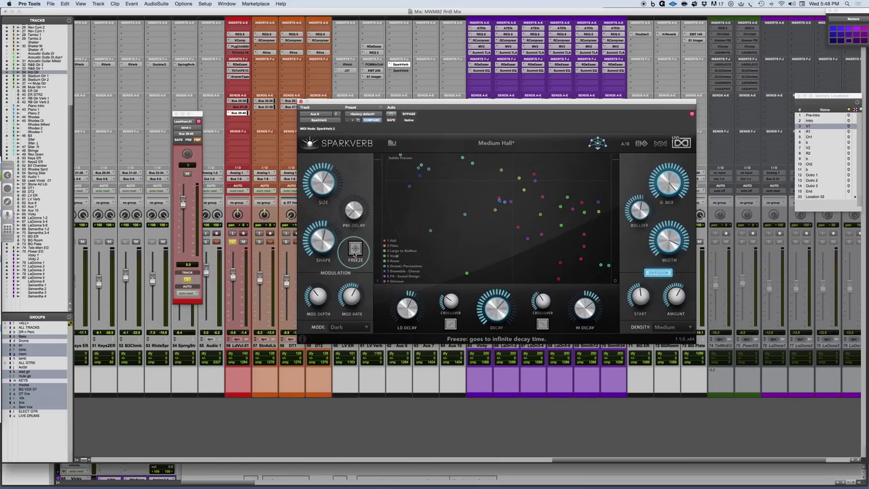
key(space)
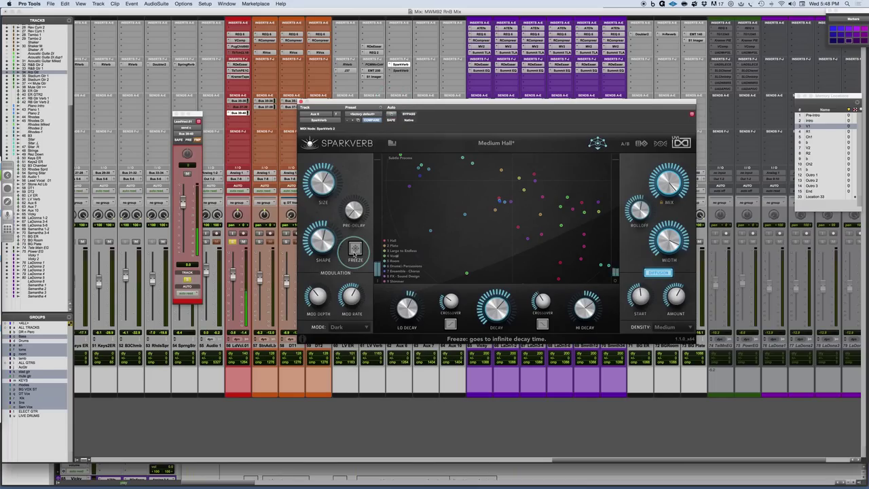
click(355, 250)
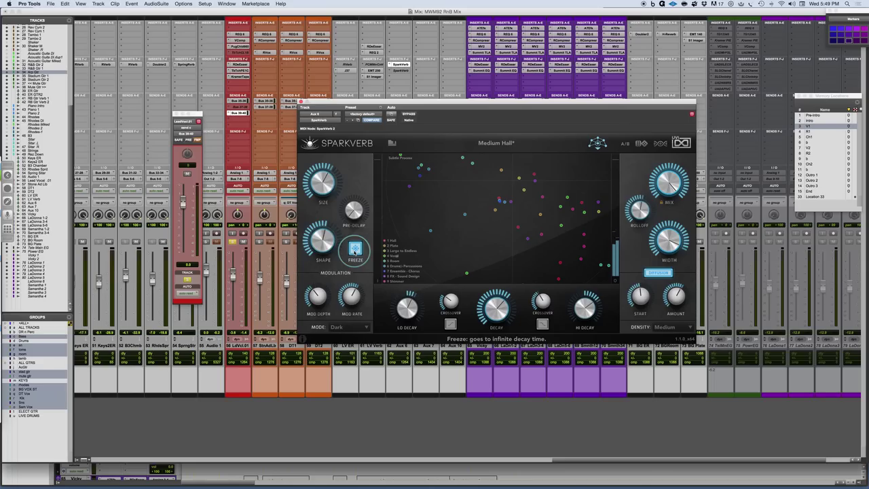
key(space)
click(354, 253)
click(354, 252)
click(356, 249)
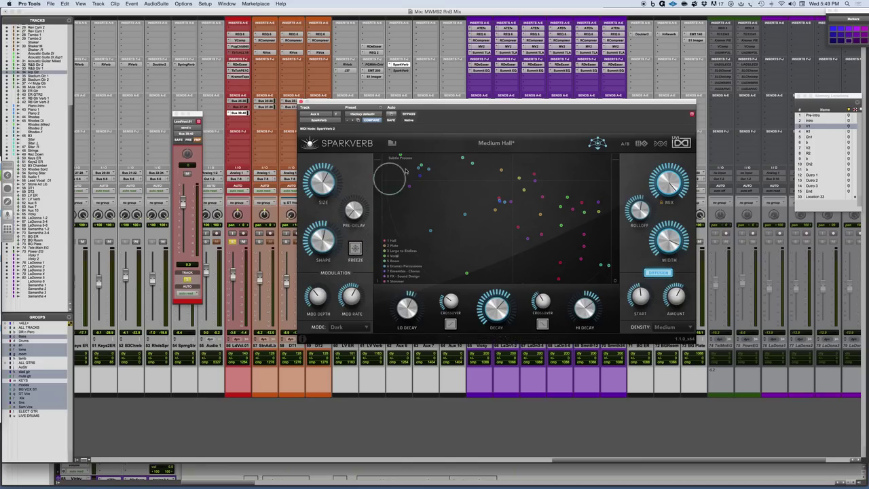
Switch to the Edit window, place the playback cursor at the last LdVcl.01 clip near the End marker, and audition it through the reverb
drag(498, 102, 474, 81)
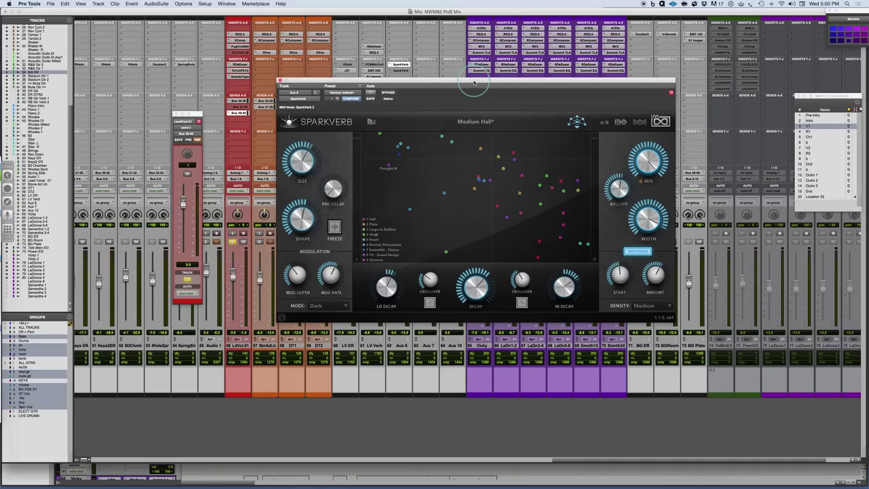
key(super+equal)
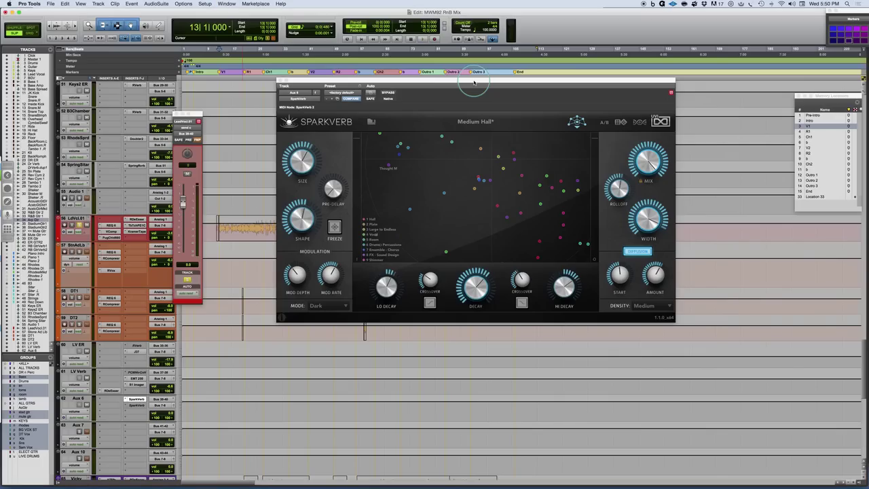
drag(432, 83, 449, 316)
click(517, 229)
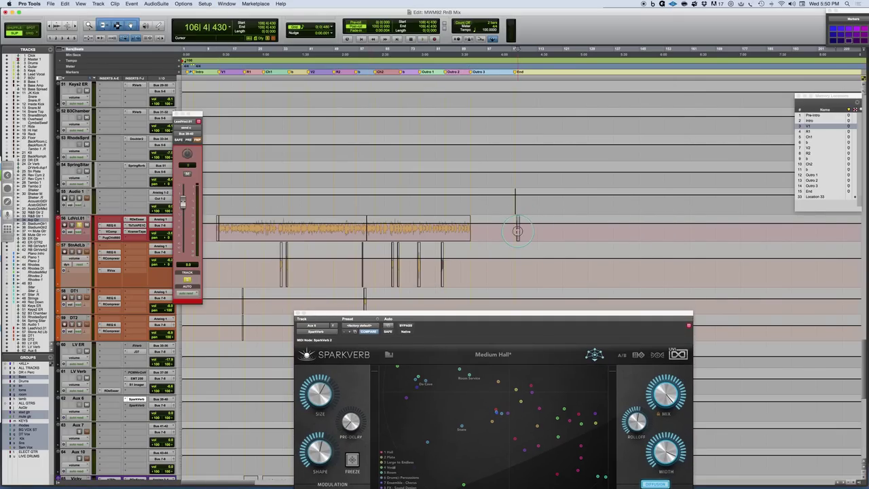
drag(518, 314, 510, 194)
key(space)
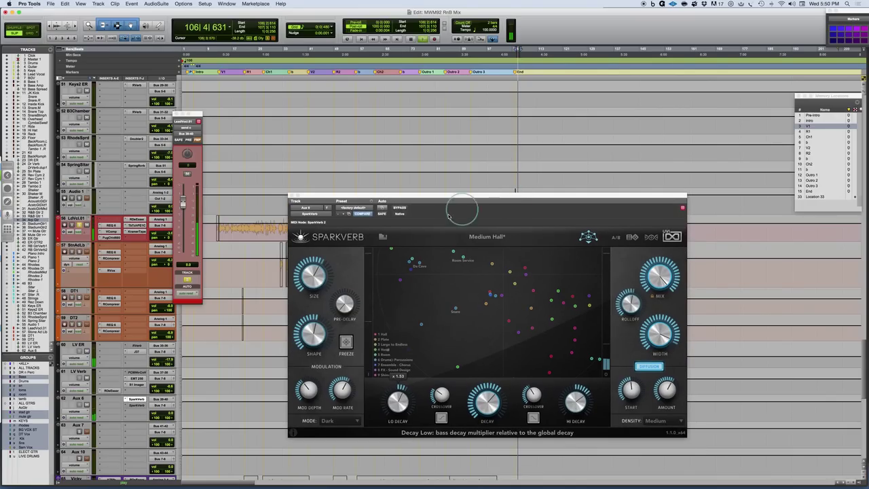
key(space)
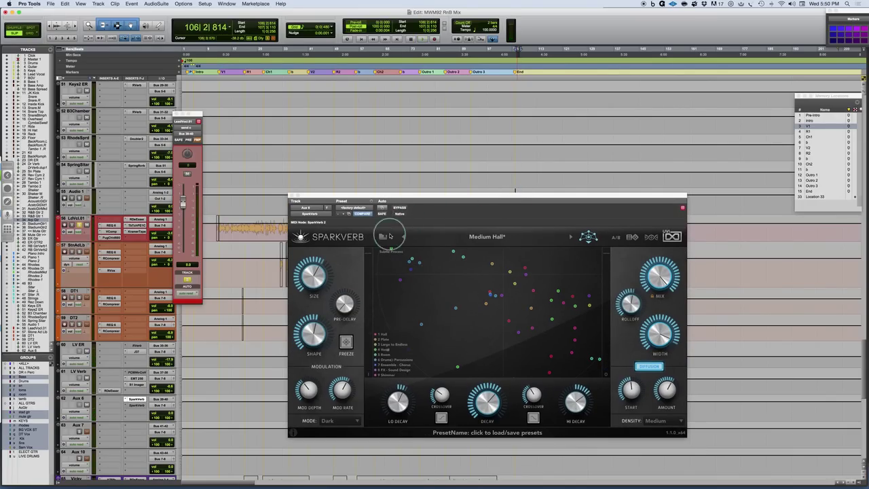
Load the factory preset Abyss from the 3 Large to Endless category and play the last vocal clip through it
click(384, 237)
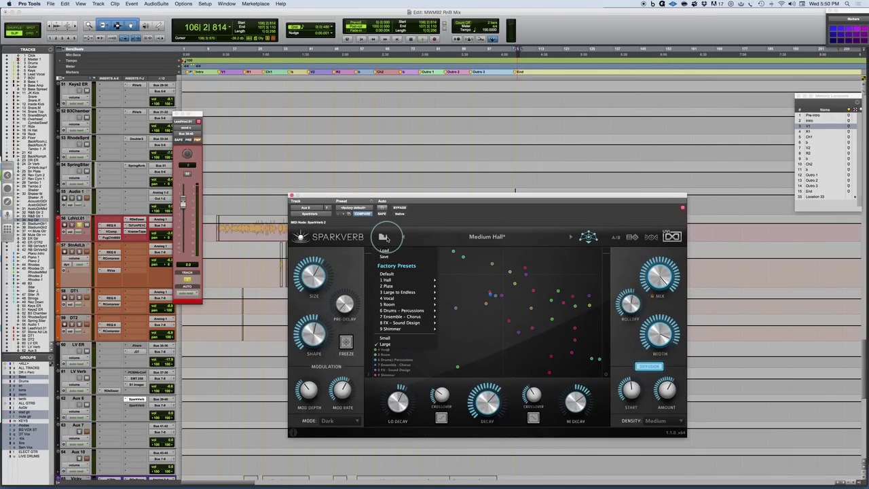
mouse_move(410, 292)
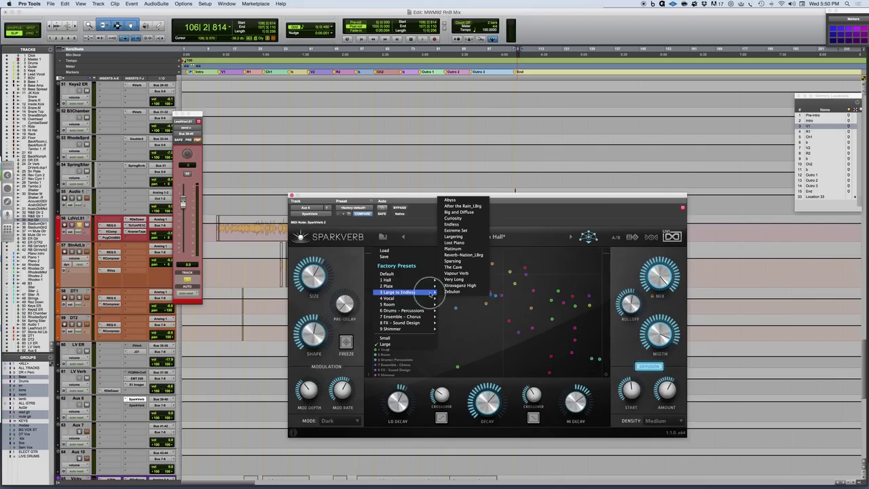
click(467, 202)
mouse_move(642, 309)
key(space)
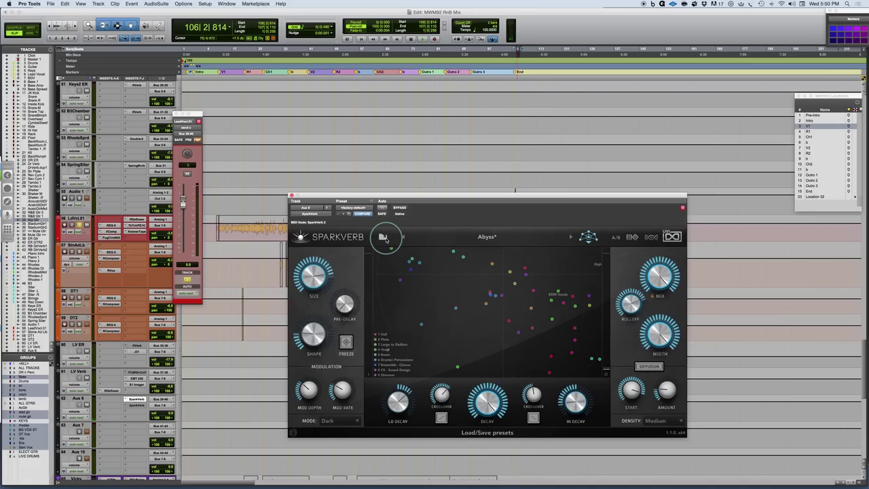
Advance to the After the Rain_LBrg preset and raise the lead vocal's send level to +4.8 dB
click(570, 236)
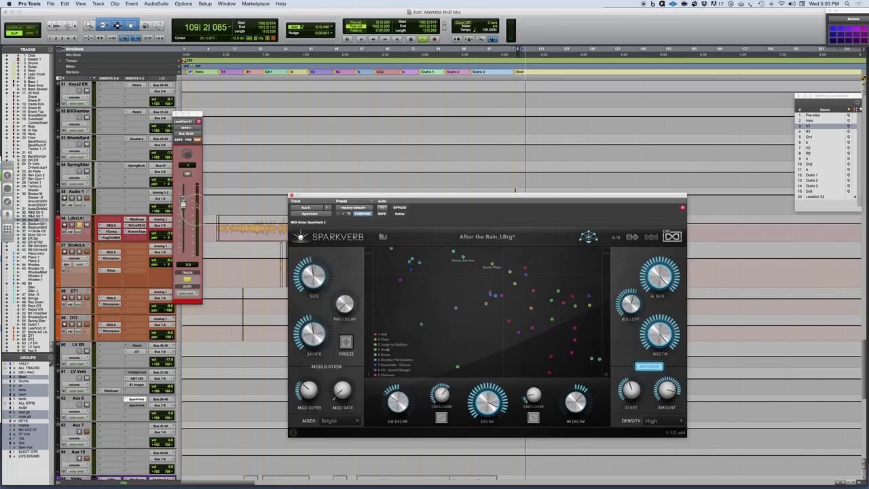
drag(182, 202, 182, 197)
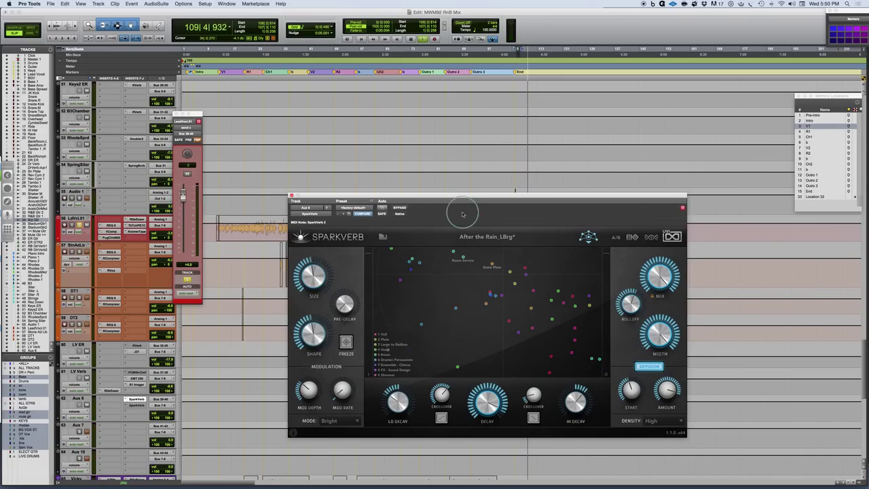
Advance to the Big and Diffuse preset, raise its Decay to 50 s, and audition it repeatedly on the last vocal clip
click(570, 238)
key(space)
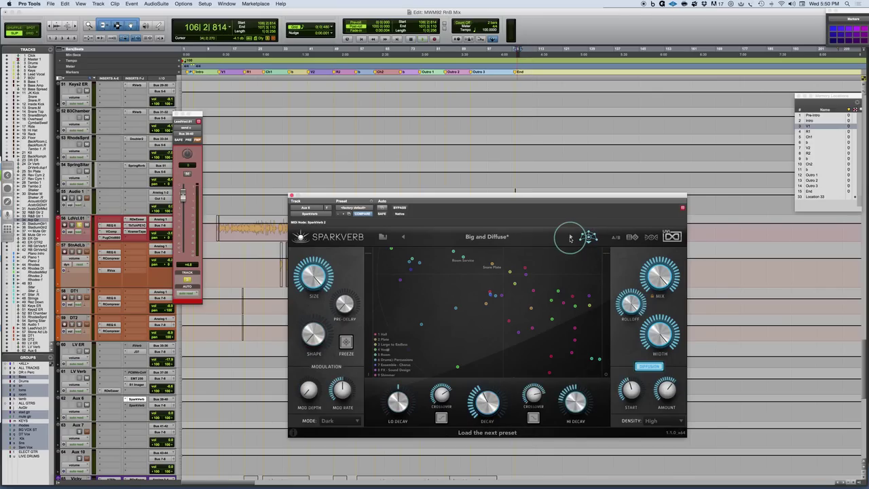
key(space)
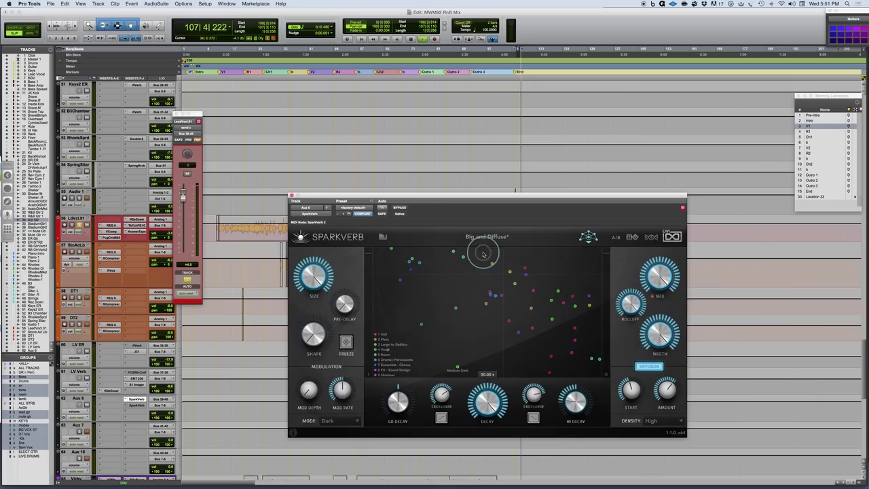
key(space)
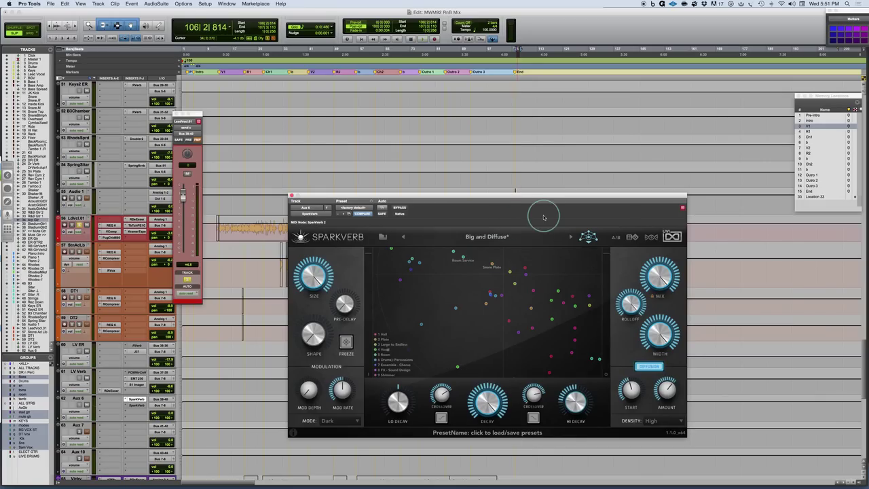
key(space)
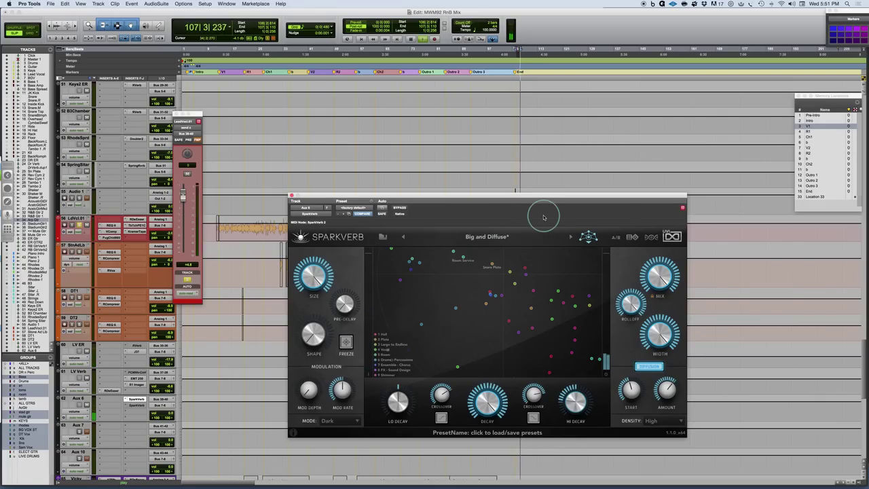
Advance through the Curiosity and Endless presets, auditioning each on the last lead vocal clip
key(space)
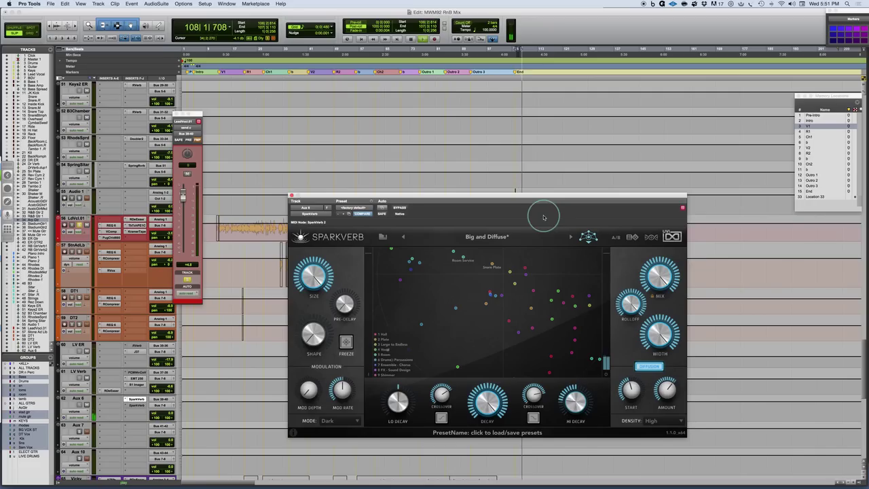
click(571, 237)
key(space)
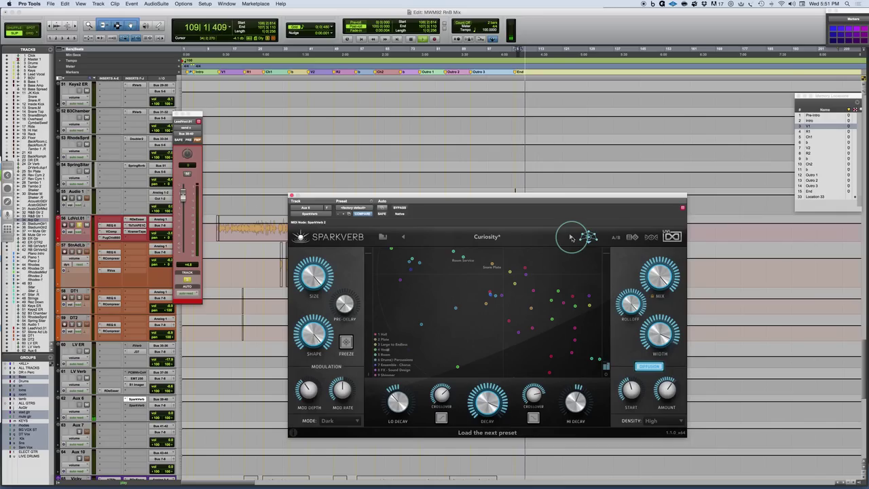
key(space)
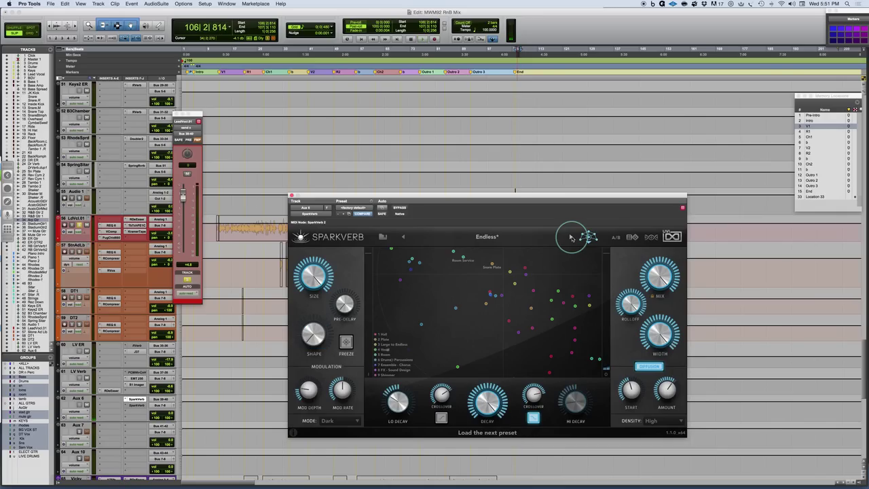
key(space)
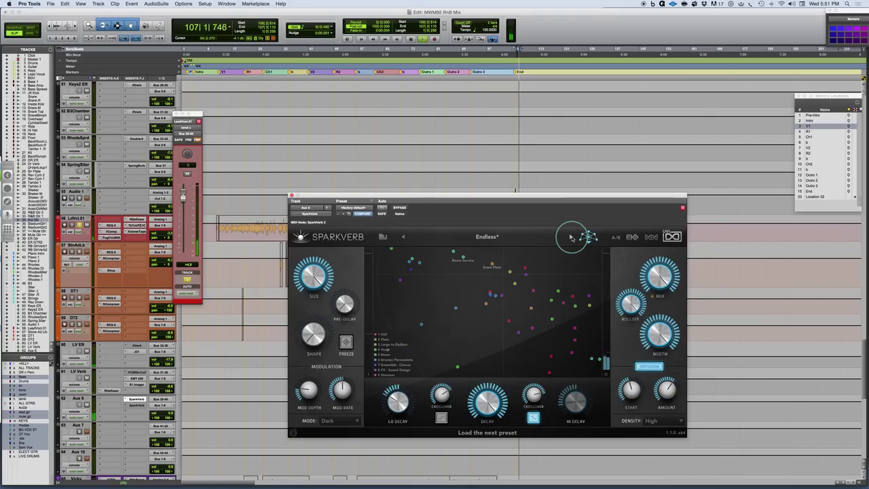
key(space)
Advance through the Extreme Set, Largering and Lost Piano presets, auditioning them on the last lead vocal clip
click(571, 237)
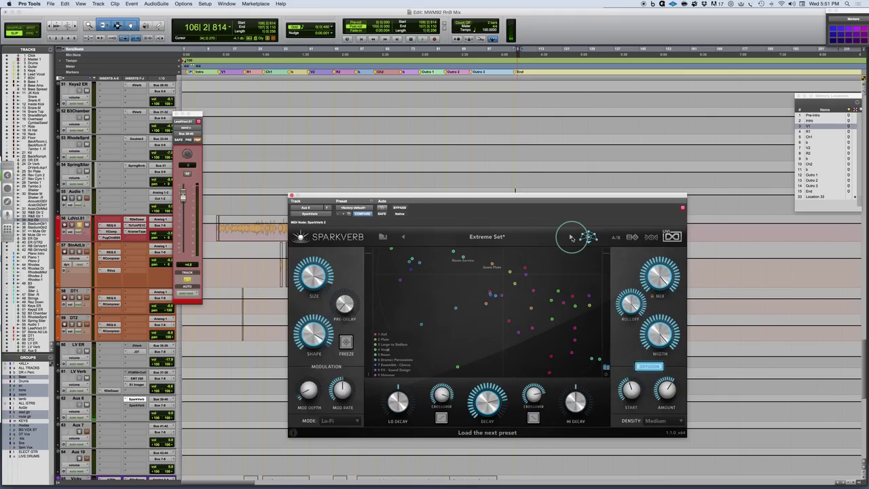
key(space)
click(571, 237)
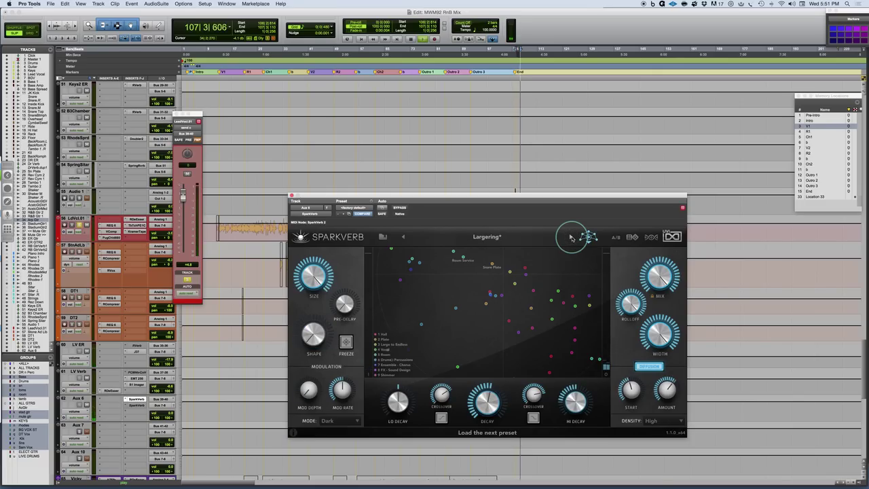
click(571, 237)
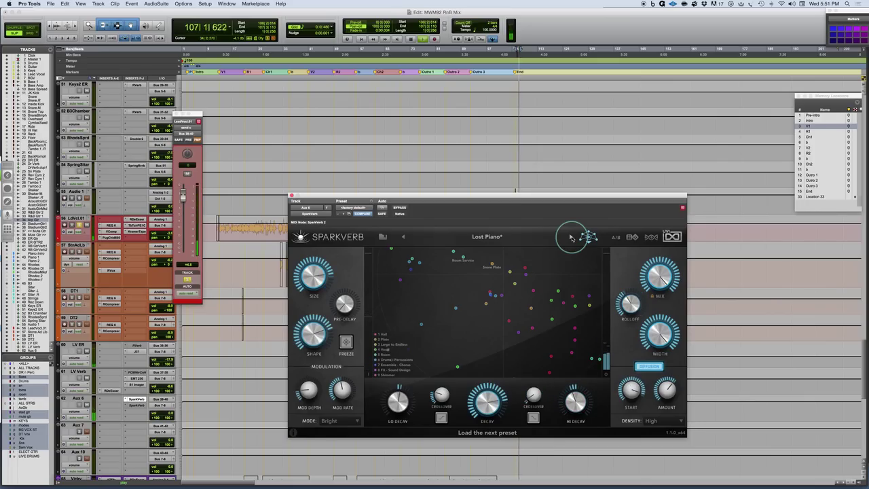
Move the reverb window clear of the keyboard tracks and start playback near the end of the B3 clip
drag(561, 194, 633, 110)
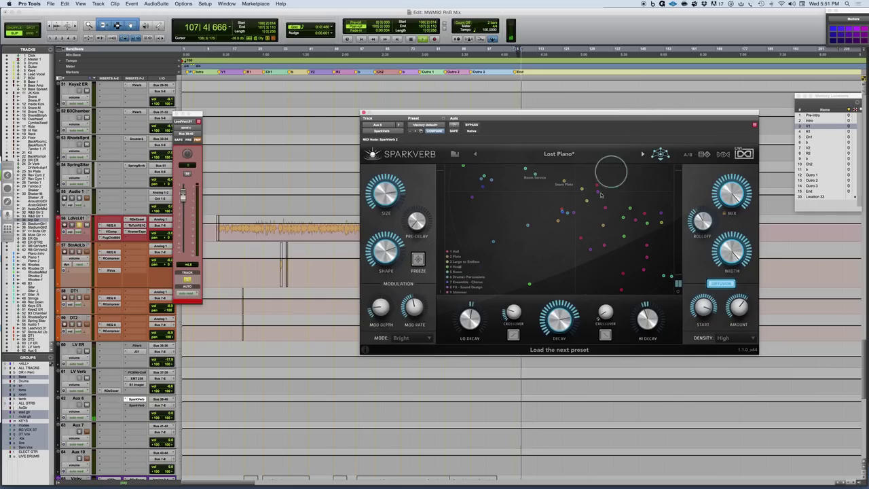
key(t)
key(t)
key(t)
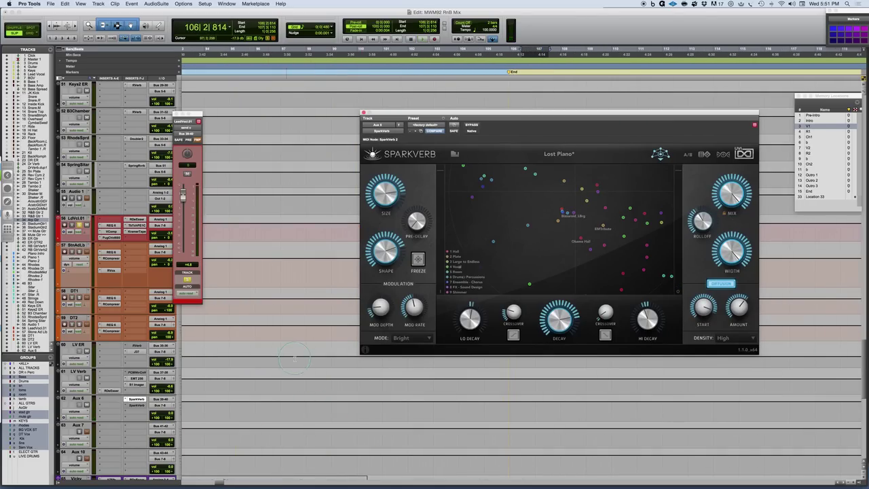
scroll(293, 358, down, 10)
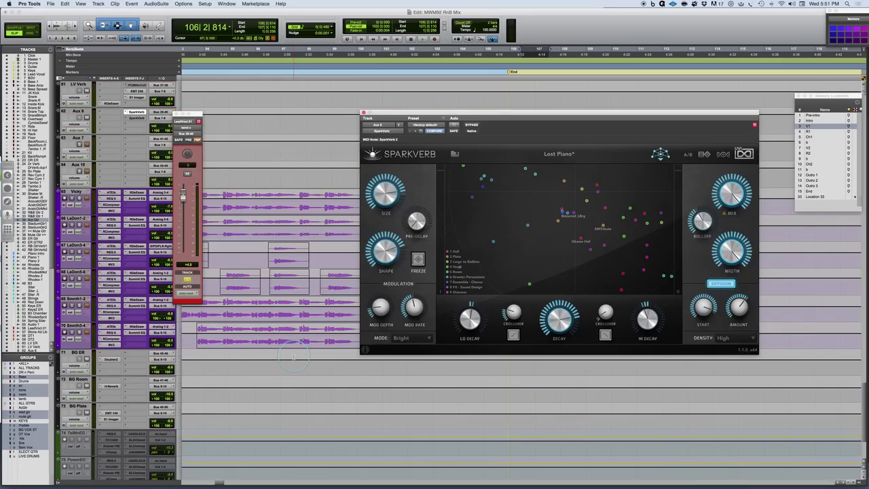
scroll(272, 256, up, 15)
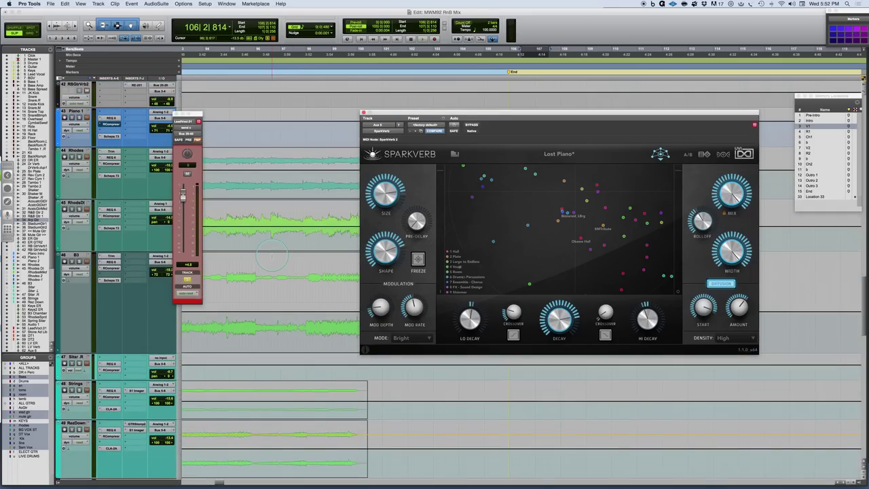
drag(428, 114, 545, 110)
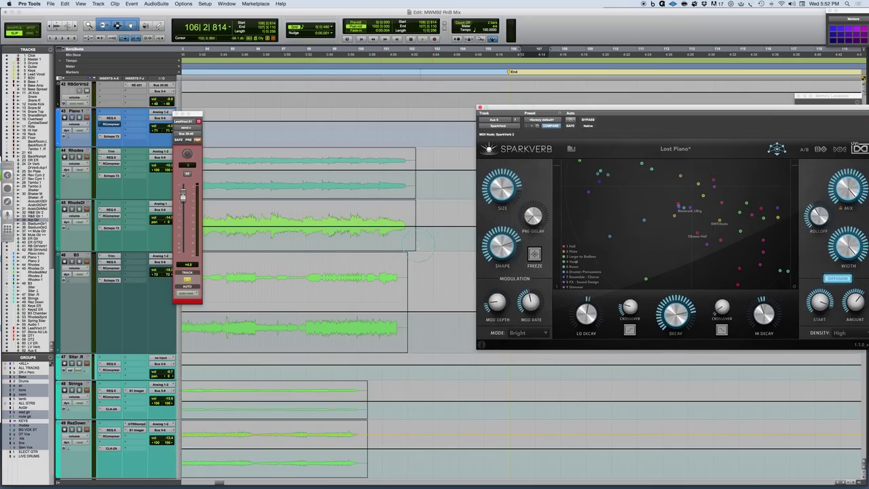
click(381, 288)
key(space)
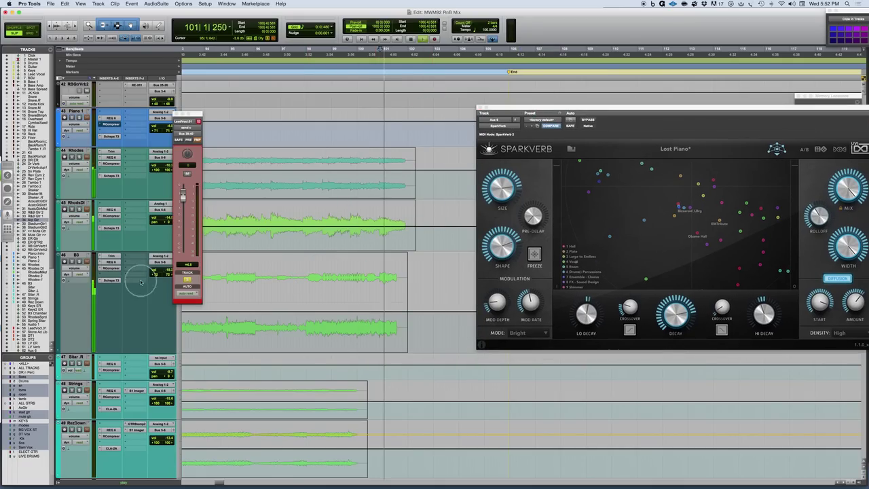
click(129, 257)
mouse_move(155, 275)
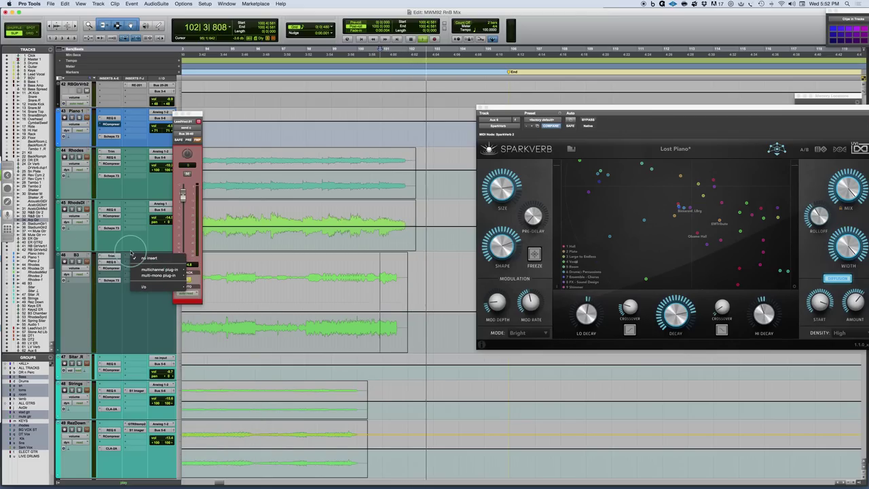
click(131, 254)
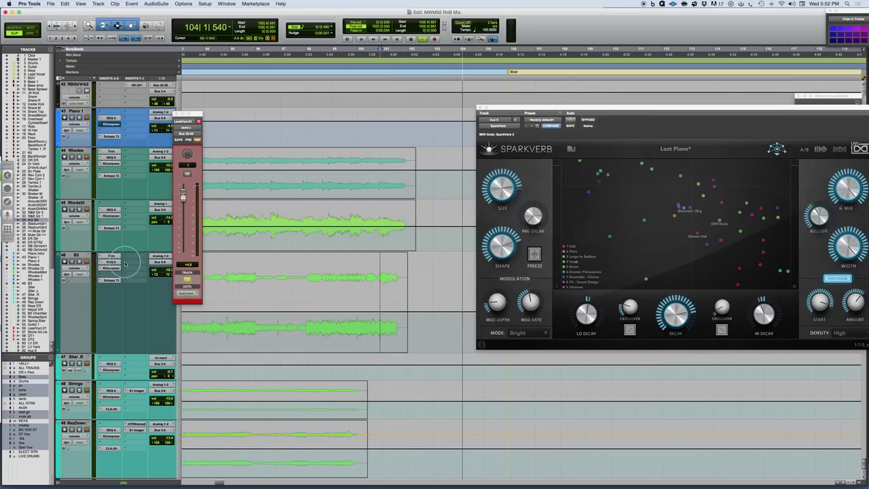
click(126, 263)
mouse_move(178, 280)
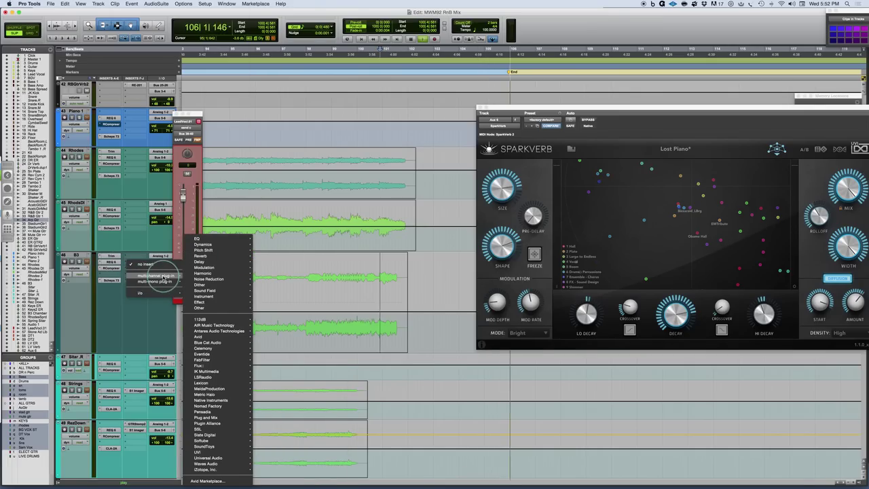
click(138, 253)
In the Mix window, solo the B3 track and add a send to Bus 39-40 (Stereo) on it
key(super+equal)
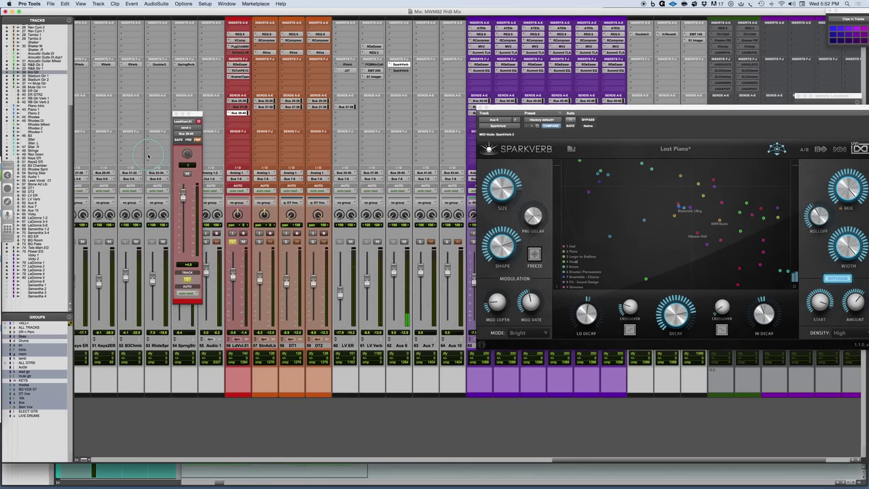
scroll(245, 258, left, 8)
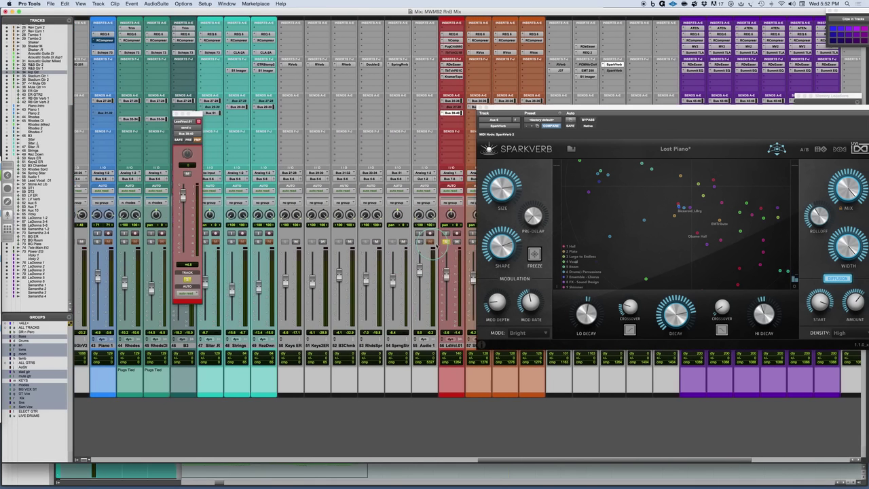
scroll(298, 292, left, 4)
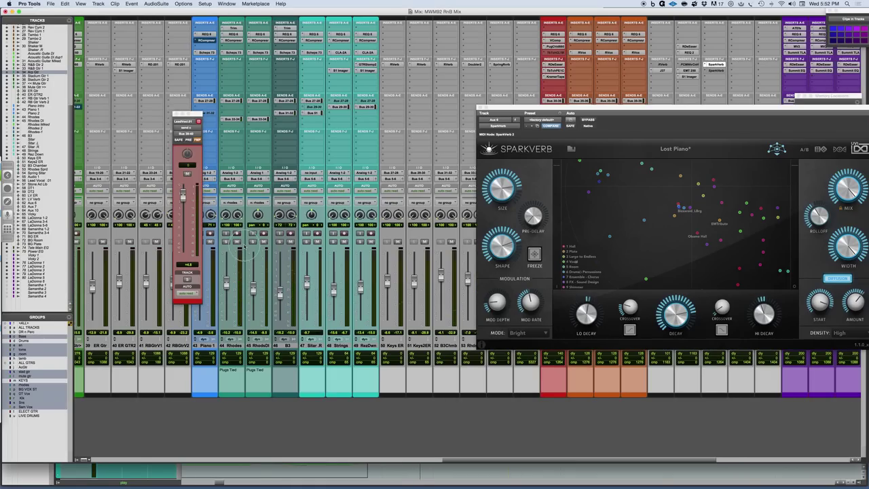
click(280, 242)
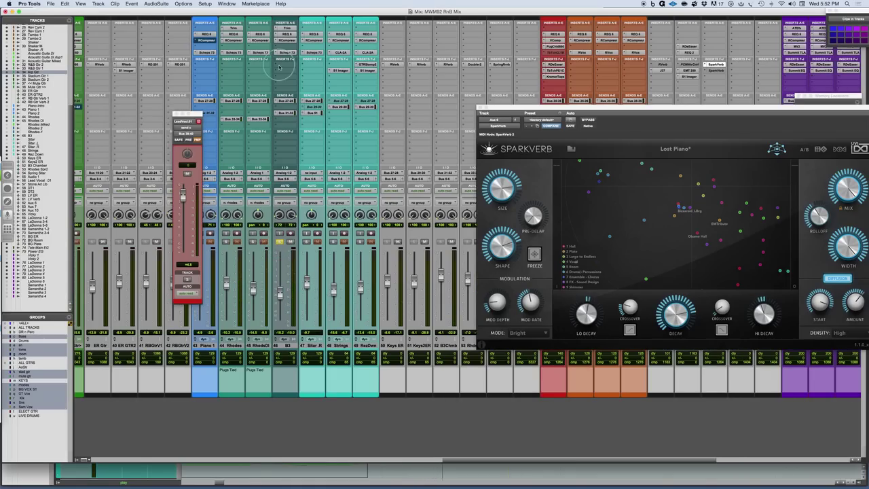
click(280, 119)
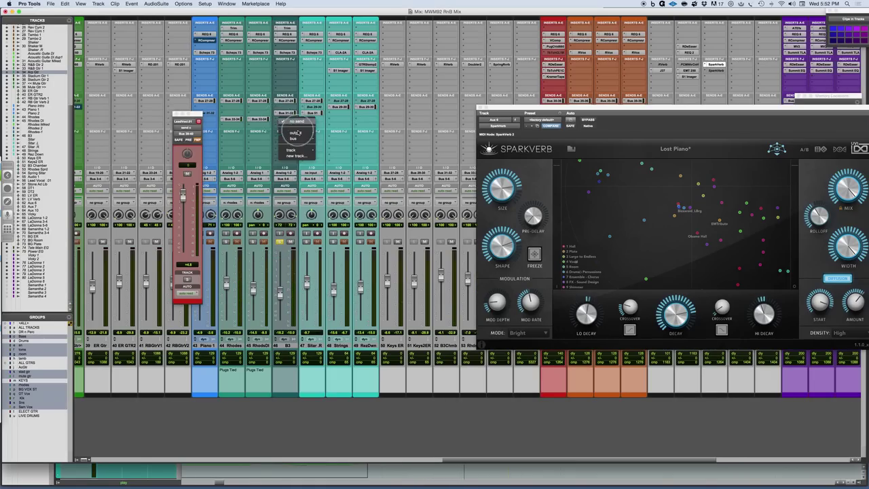
mouse_move(293, 140)
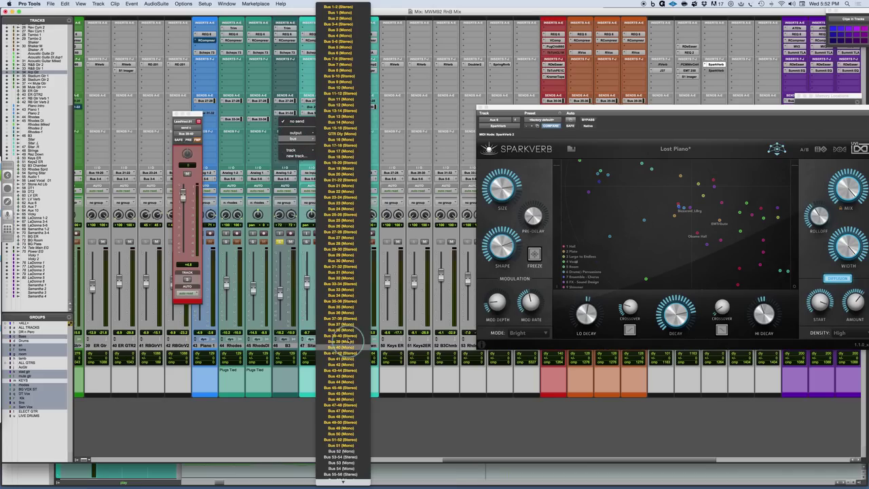
click(340, 335)
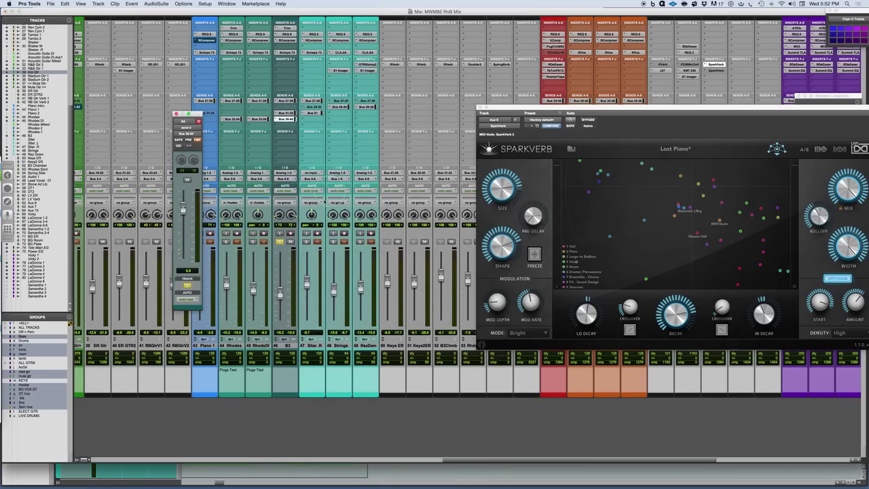
Play the B3 through the reverb, advance to the Reverb-Nation_LBrg preset and raise the B3's send level to +10.4 dB
drag(586, 108, 487, 13)
key(space)
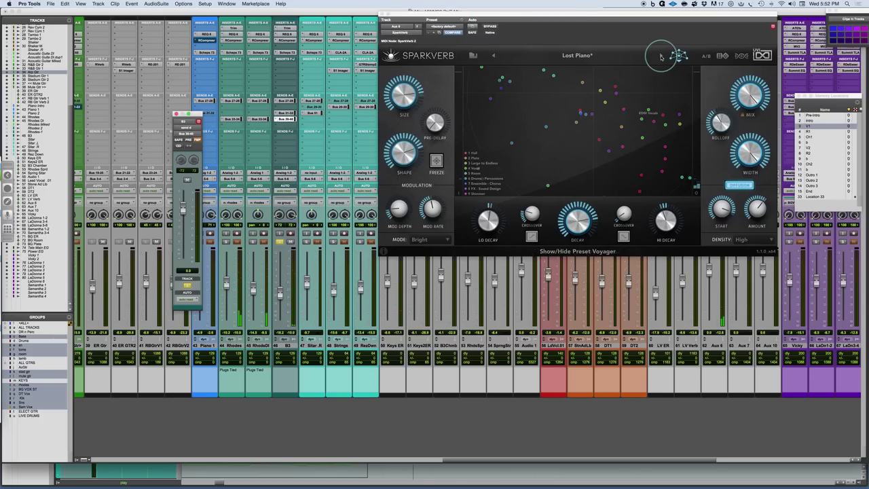
click(661, 56)
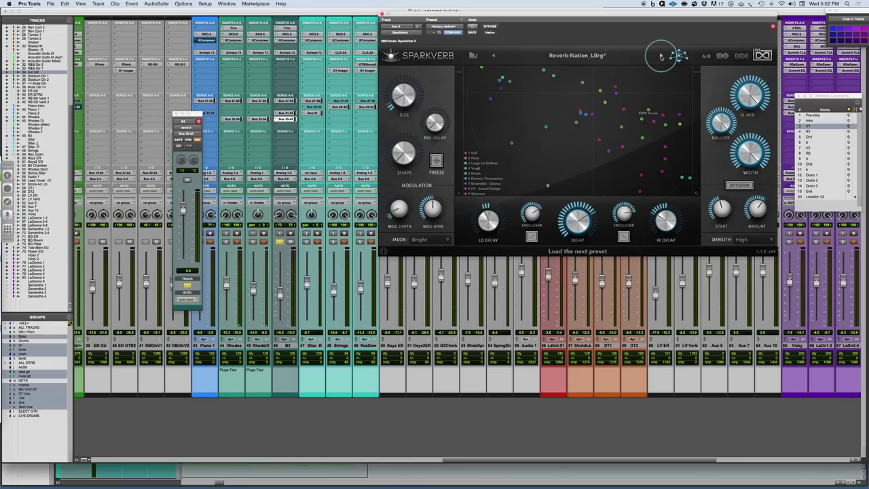
click(661, 56)
drag(182, 209, 183, 195)
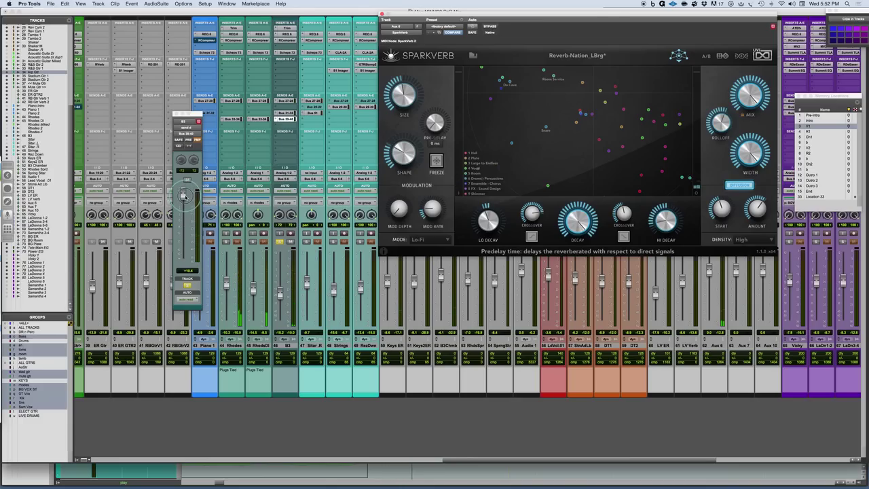
Advance through the Sparsing, The Cave and Vapour Verb presets, auditioning them on the B3 track
click(661, 56)
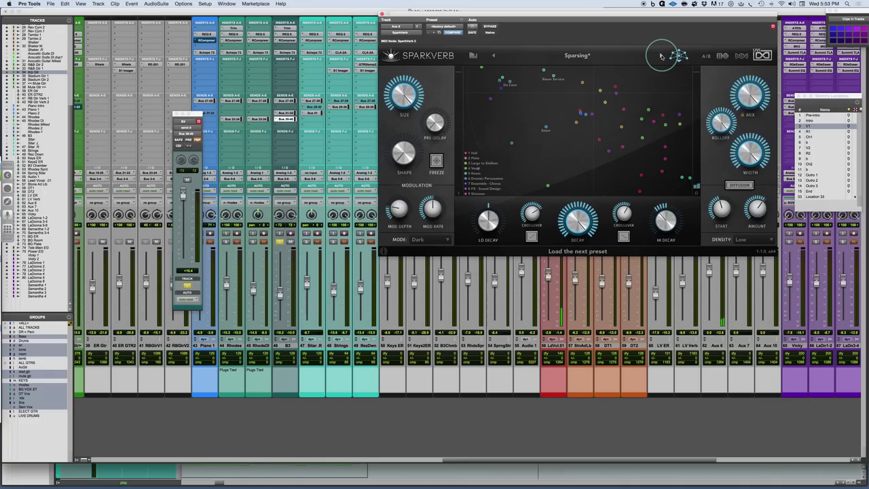
click(661, 56)
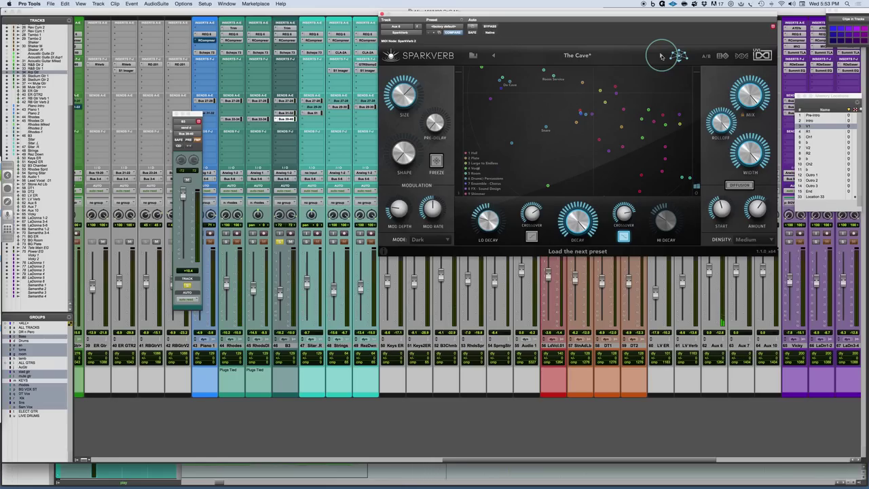
click(661, 57)
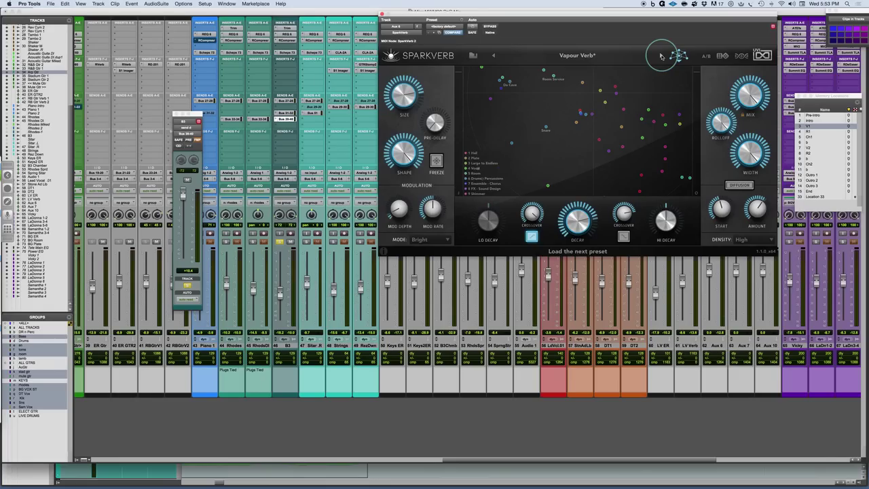
key(space)
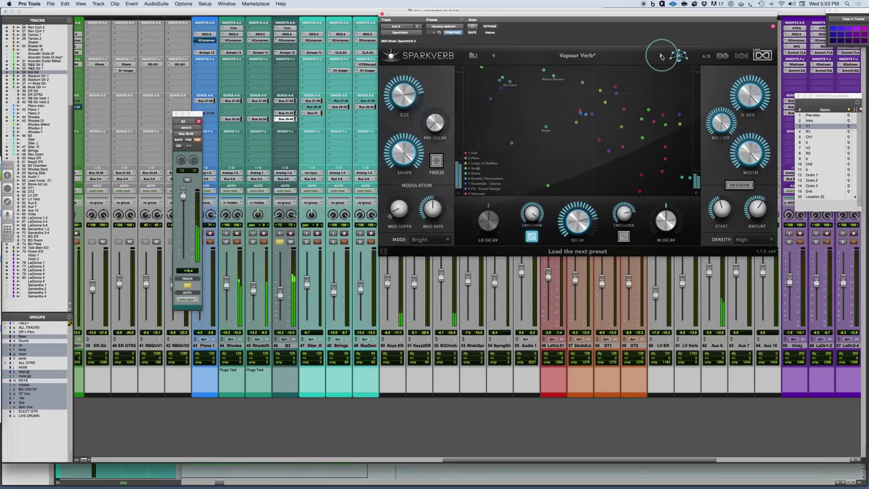
Advance through Very Long to the Xtravaganz High preset and play the B3 track through it
click(662, 57)
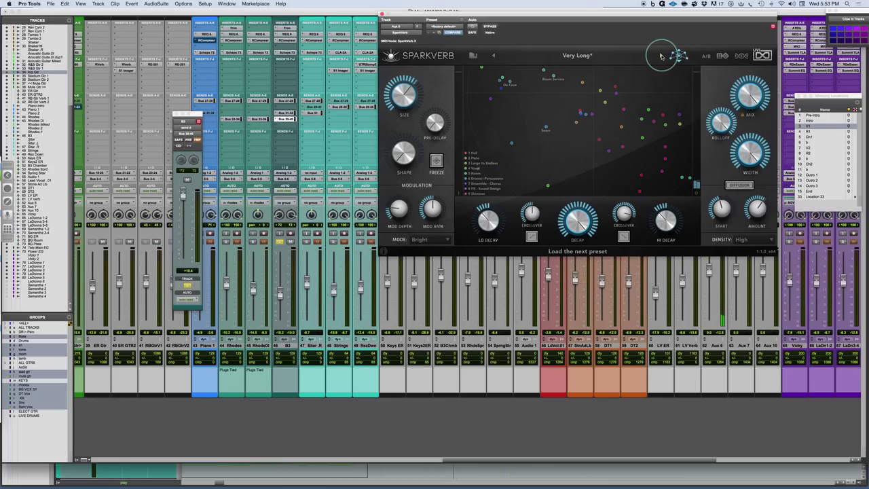
click(662, 56)
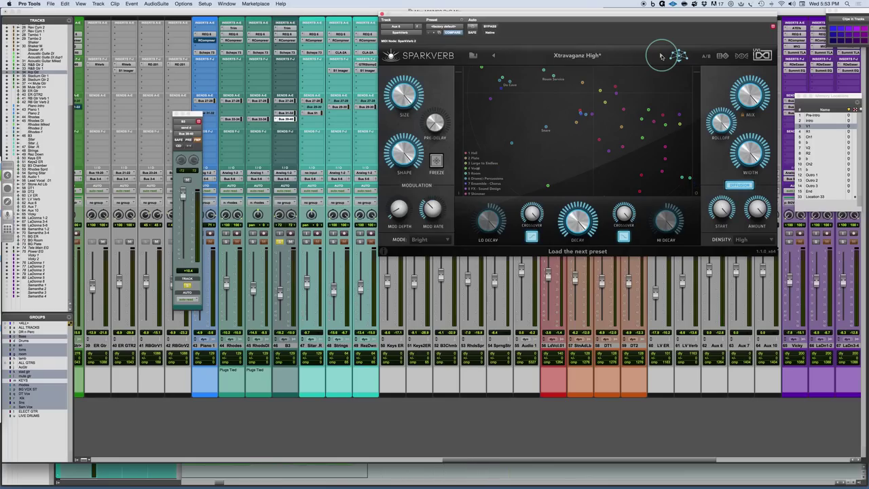
key(space)
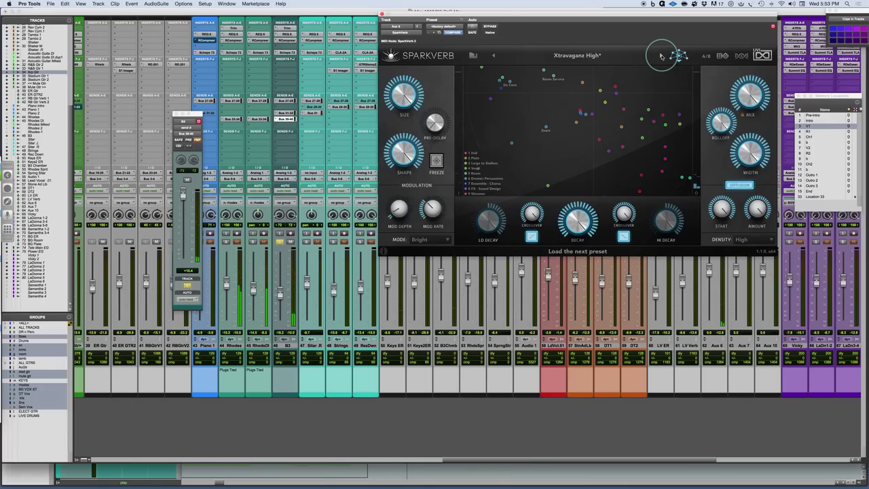
Load the Octo Ensemble preset from the Ensemble - Chorus category into the reverb, repositioning the reverb window over the mixer
drag(631, 14, 524, 53)
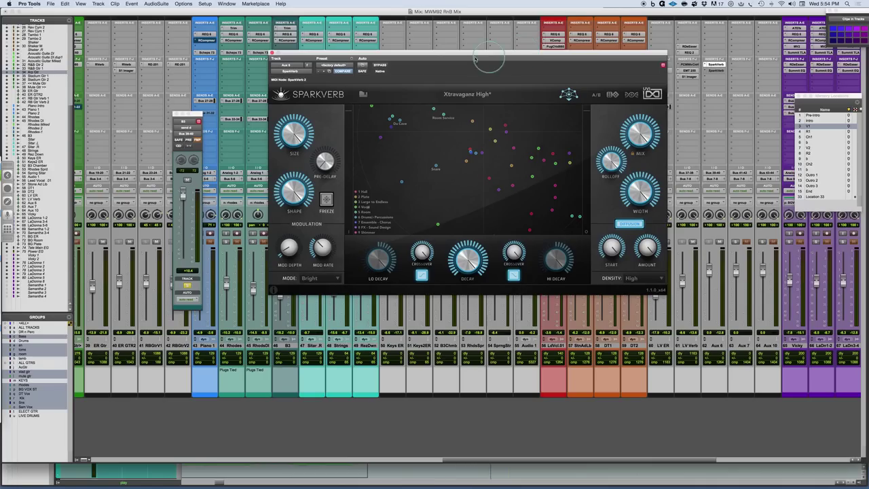
click(363, 94)
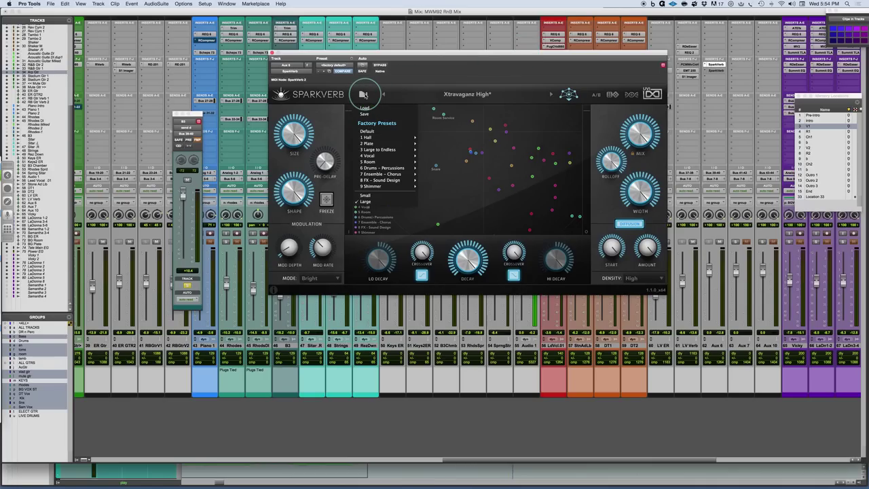
mouse_move(393, 156)
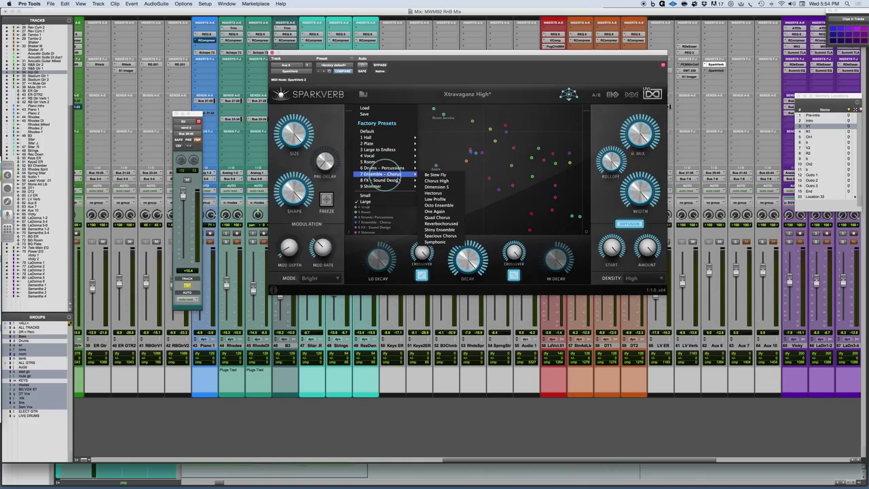
click(437, 205)
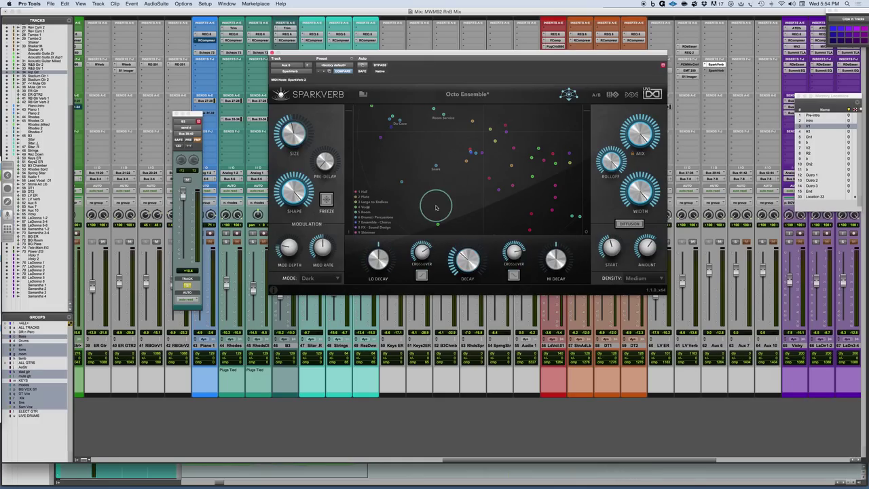
click(479, 54)
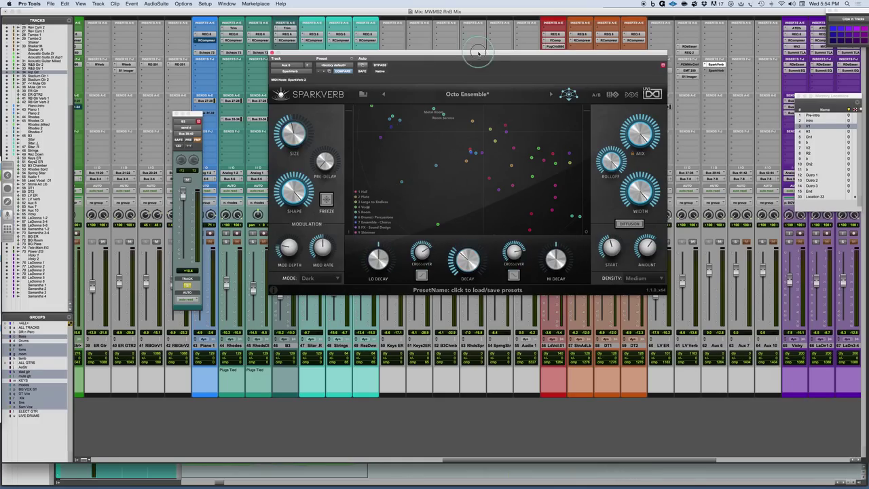
drag(478, 53, 492, 46)
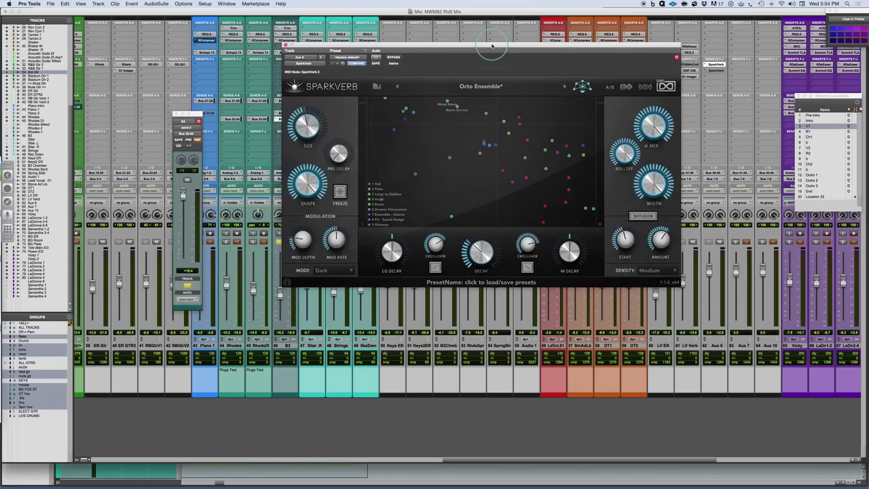
Switch the reverb display from the preset map to the decay spectrum and unsolo the B3 track for full-mix playback
click(583, 87)
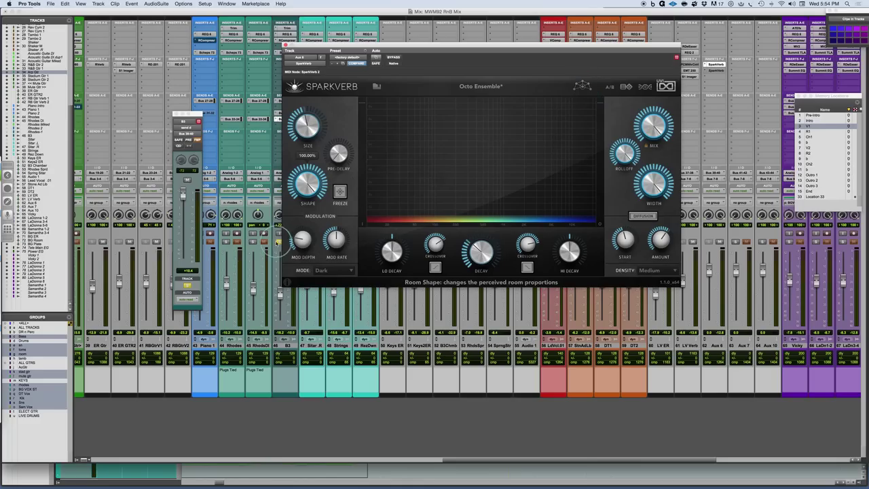
drag(541, 45, 442, 13)
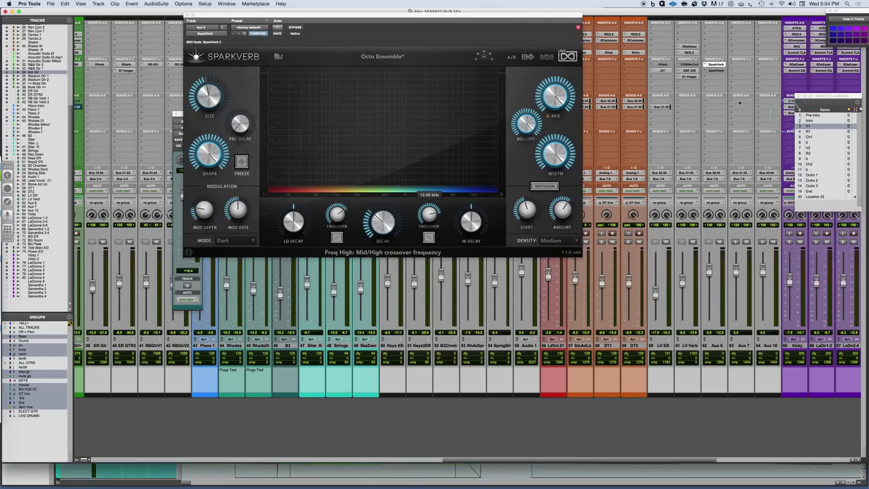
drag(515, 18, 614, 44)
click(593, 131)
click(565, 138)
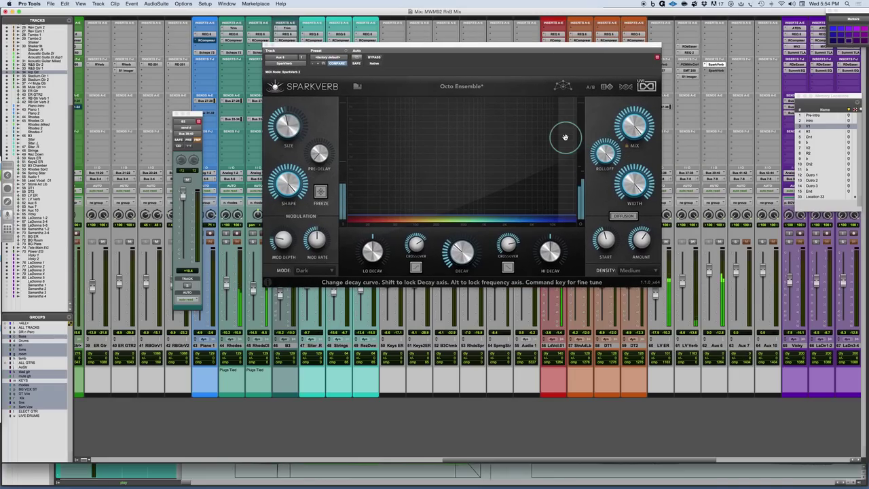
Randomize all of the reverb's parameters repeatedly during playback, auditioning each variation
click(607, 87)
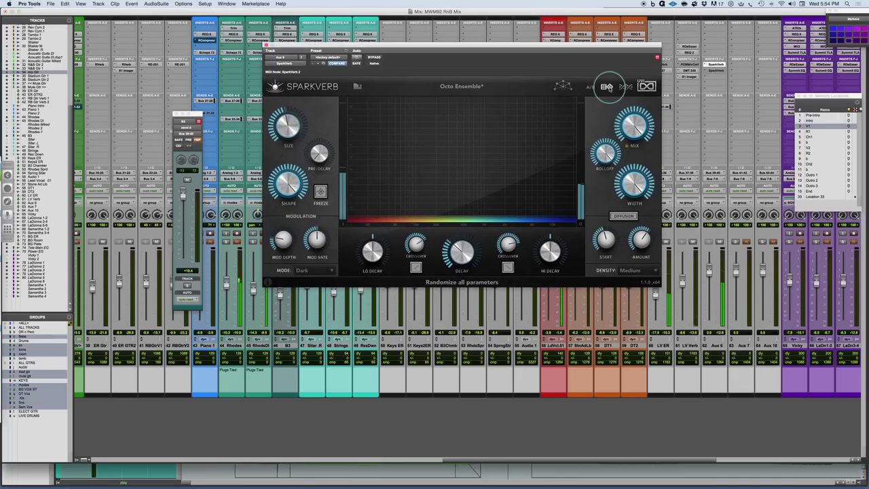
click(608, 87)
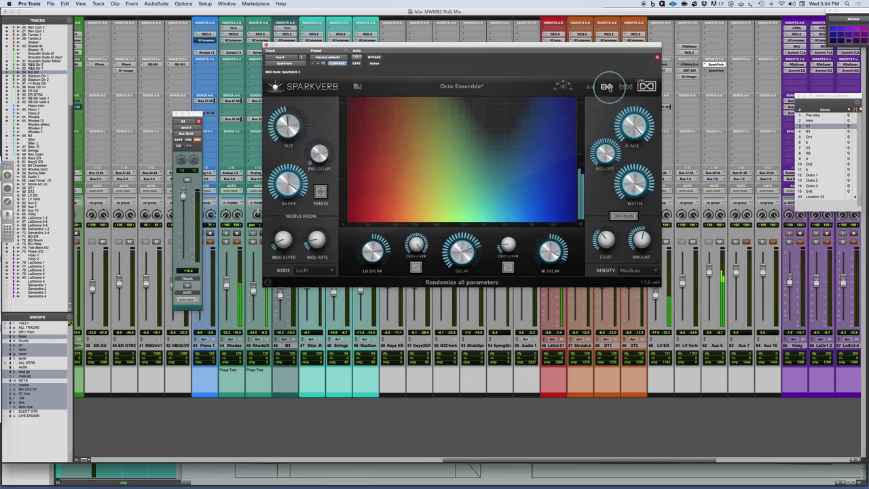
click(607, 87)
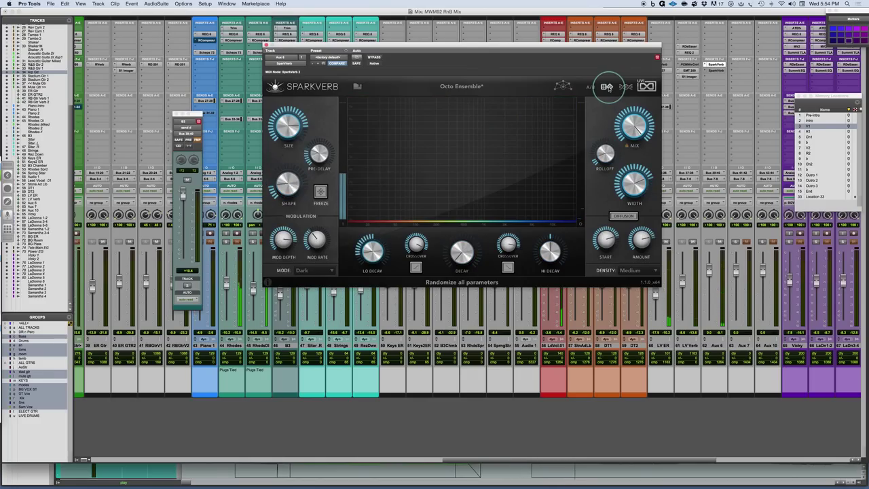
click(607, 87)
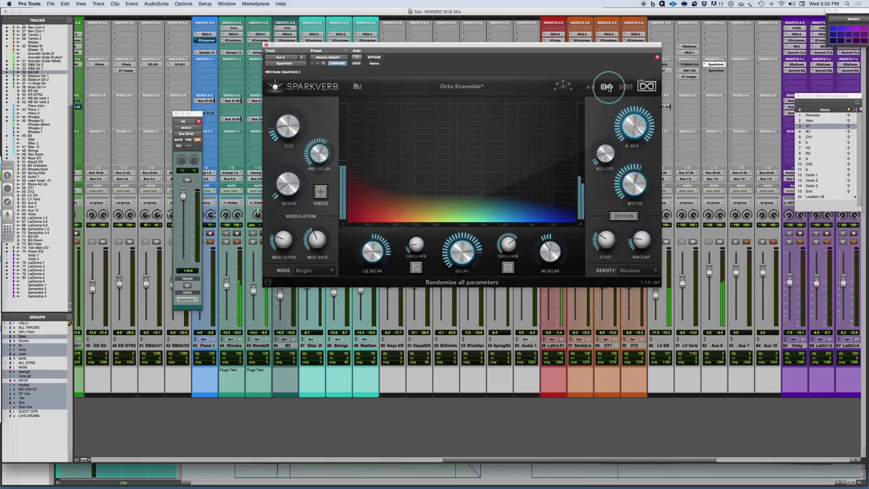
click(607, 87)
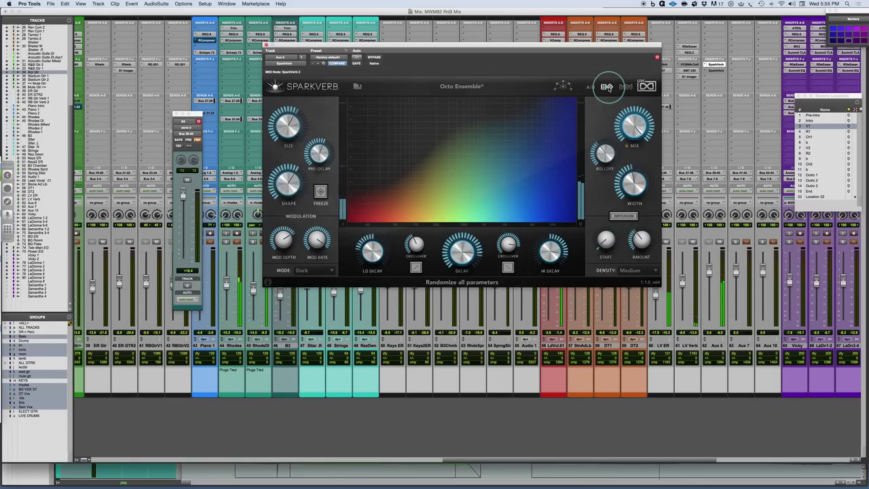
click(608, 87)
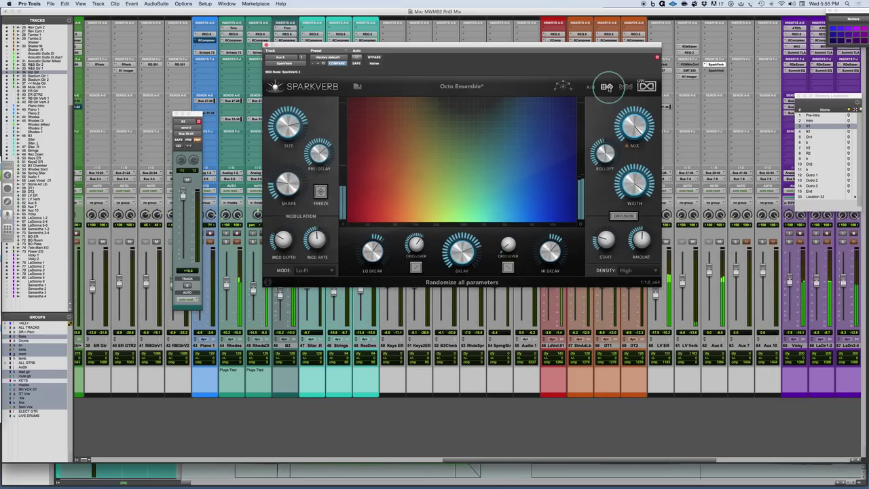
click(608, 87)
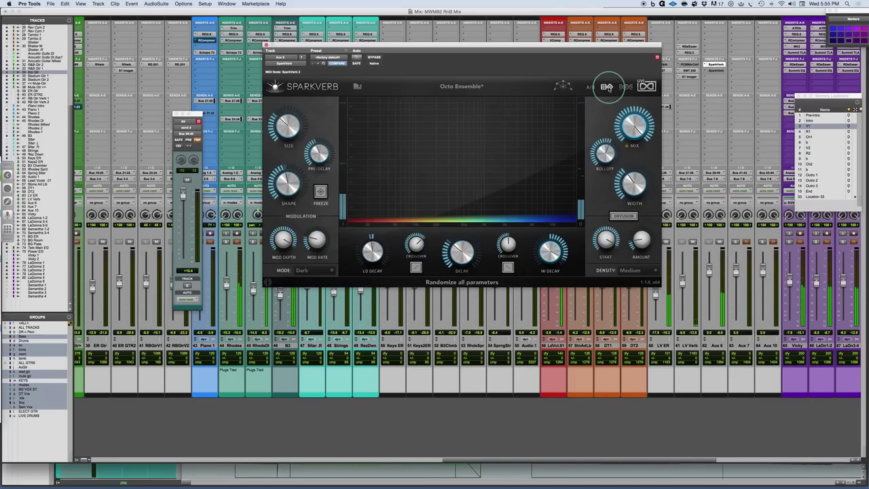
click(607, 87)
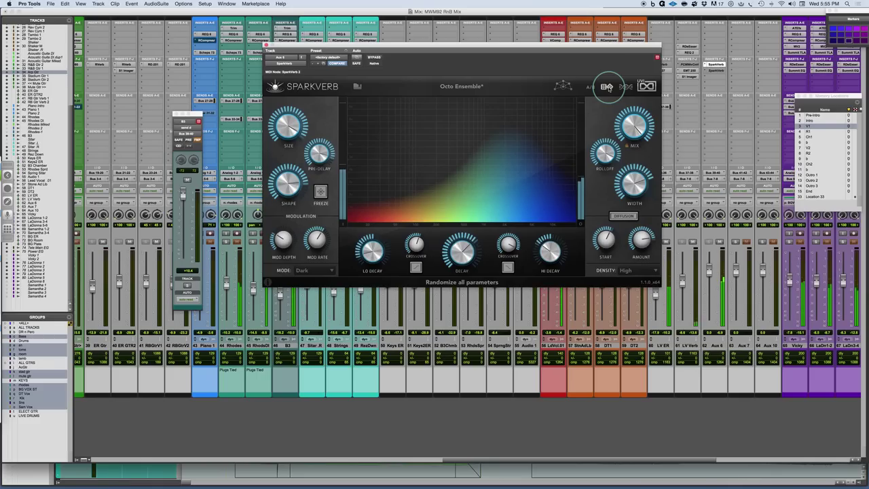
Load the EDM Vocals preset from the Vocal category and mutate all parameters during playback
click(357, 87)
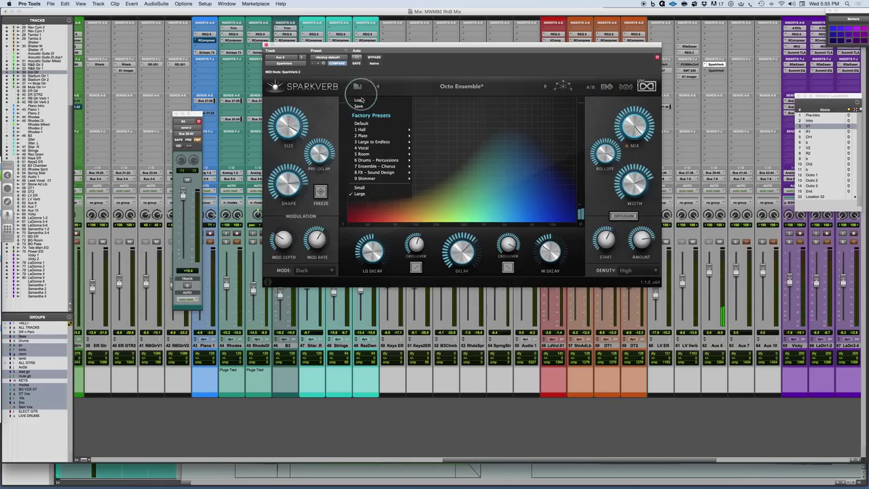
mouse_move(380, 147)
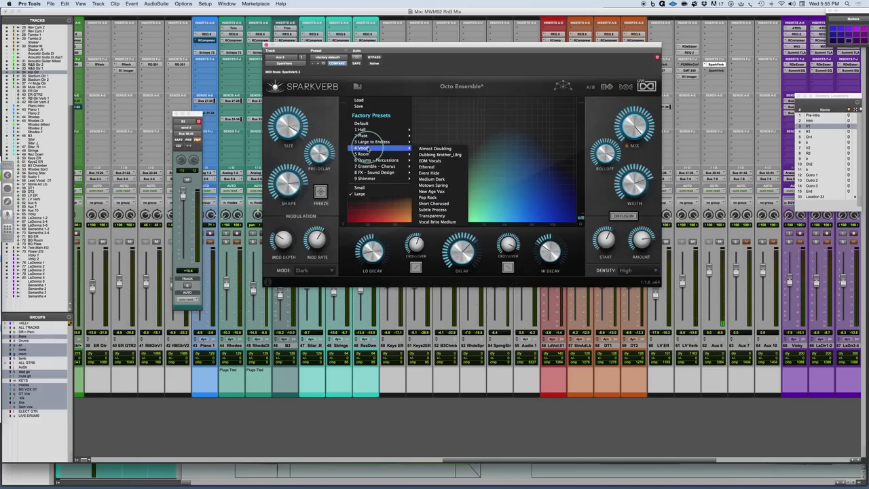
click(437, 161)
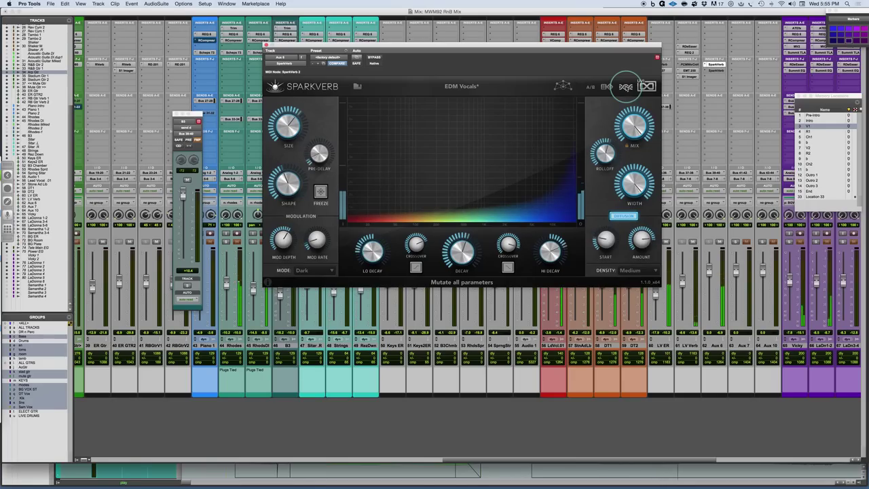
Lock the reverb's decay at 1.05 s, mutate the remaining parameters during playback and stop the transport
mouse_move(459, 260)
mouse_down()
mouse_move(455, 274)
mouse_move(452, 264)
mouse_up()
right_click(462, 255)
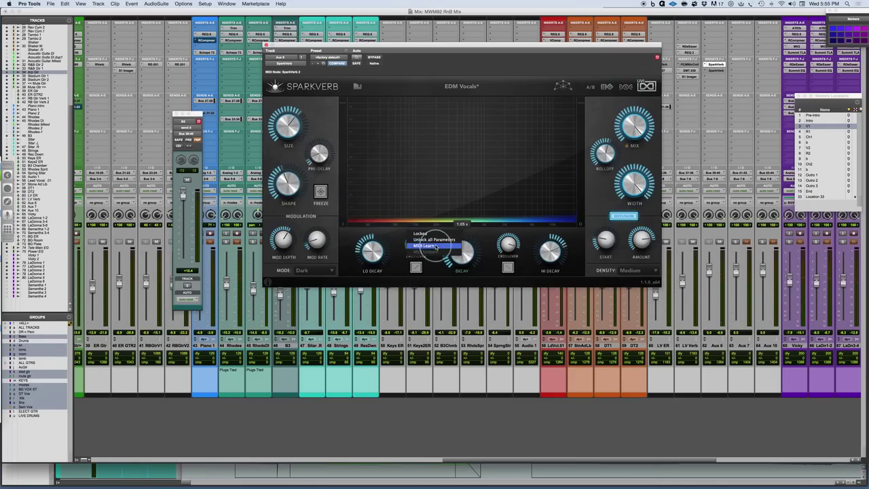
click(421, 232)
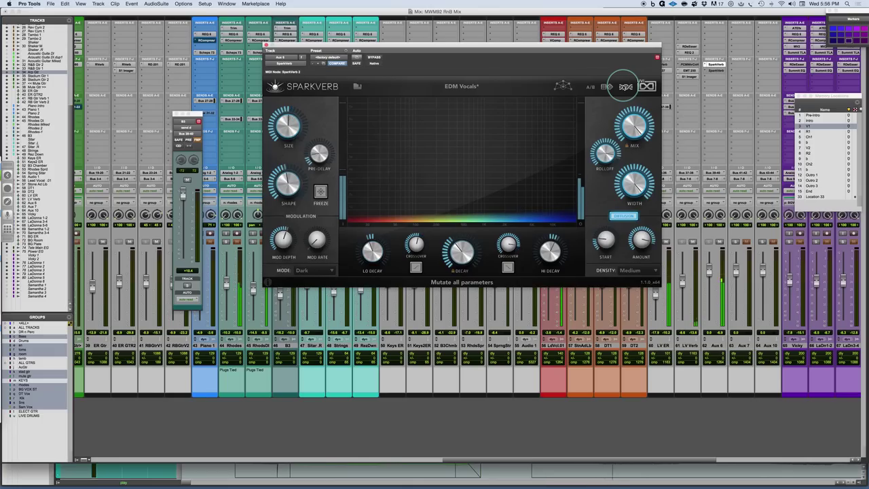
key(space)
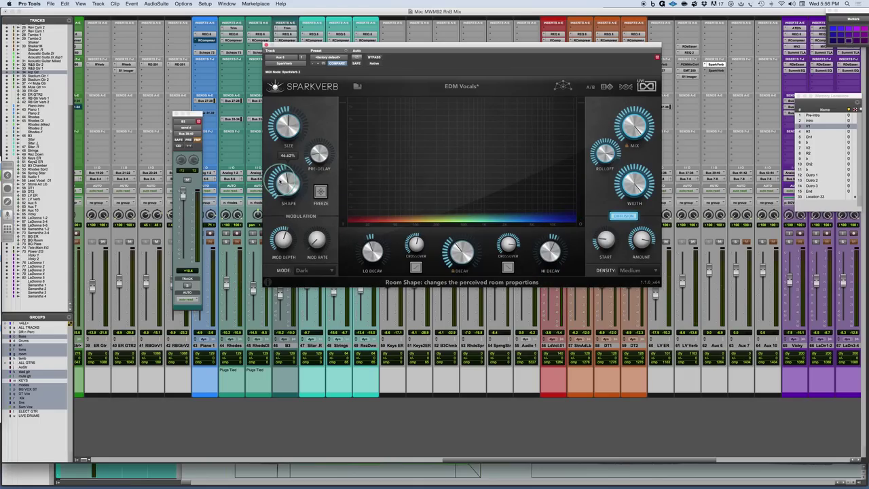